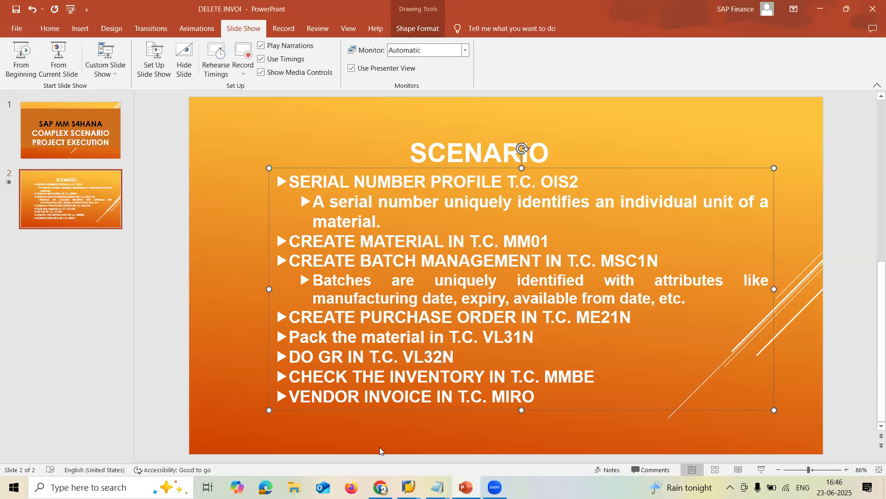
Switch to the first SAP Easy Access session and open transaction OIS2 for serial number profiles
mouse_move(409, 485)
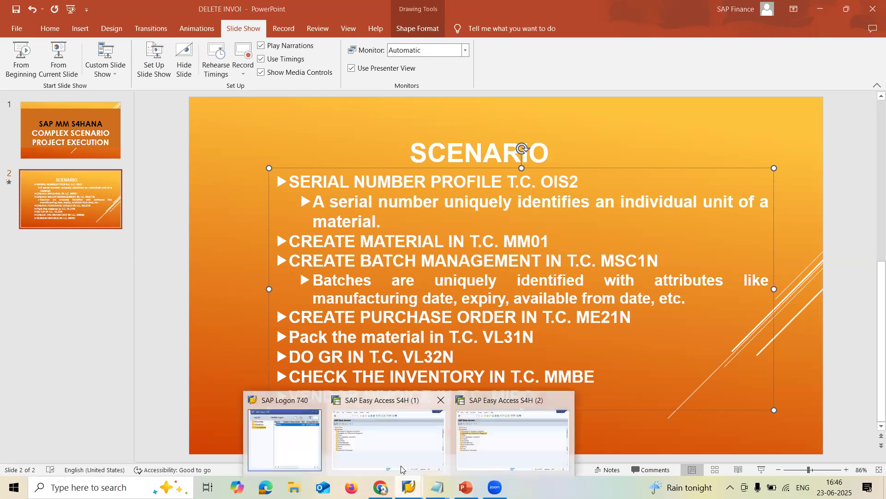
click(388, 439)
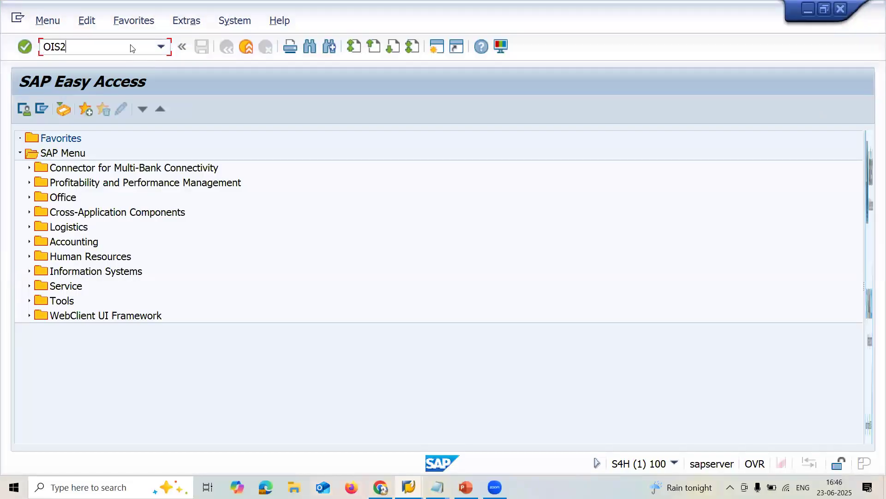
key(Return)
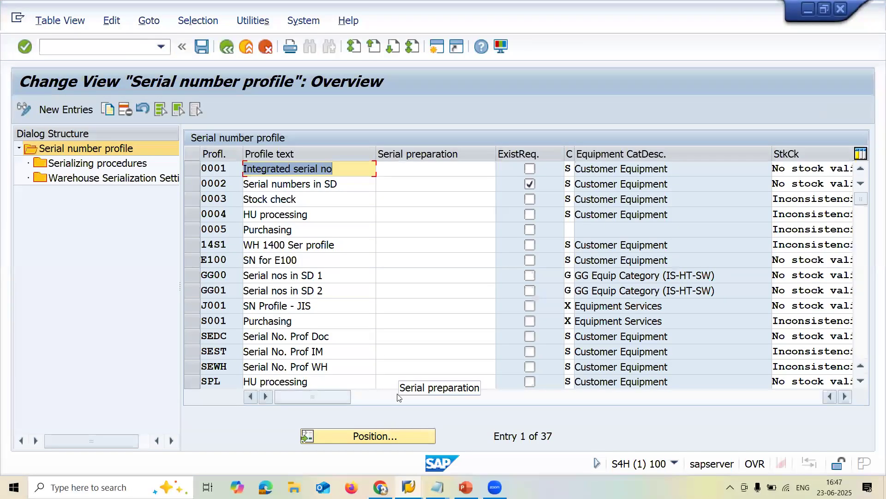
Position the profile list at Z66 and start a copy of serial number profile Z666
click(390, 437)
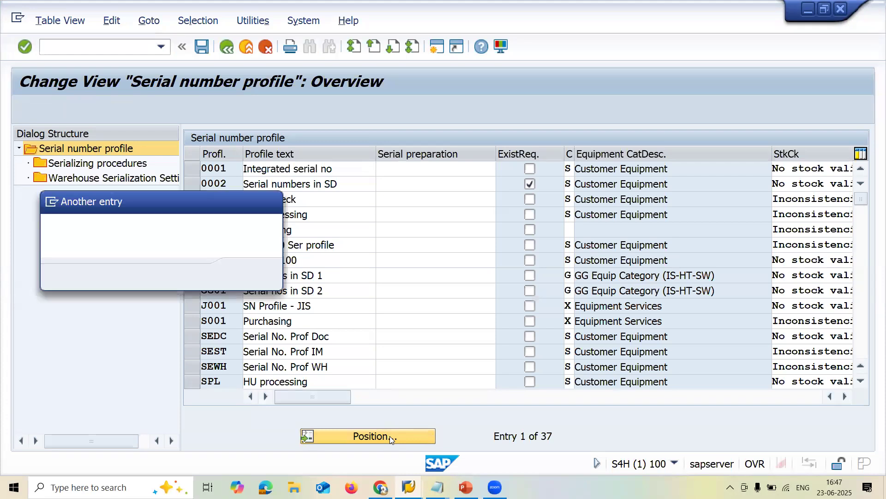
text(Z66)
key(Return)
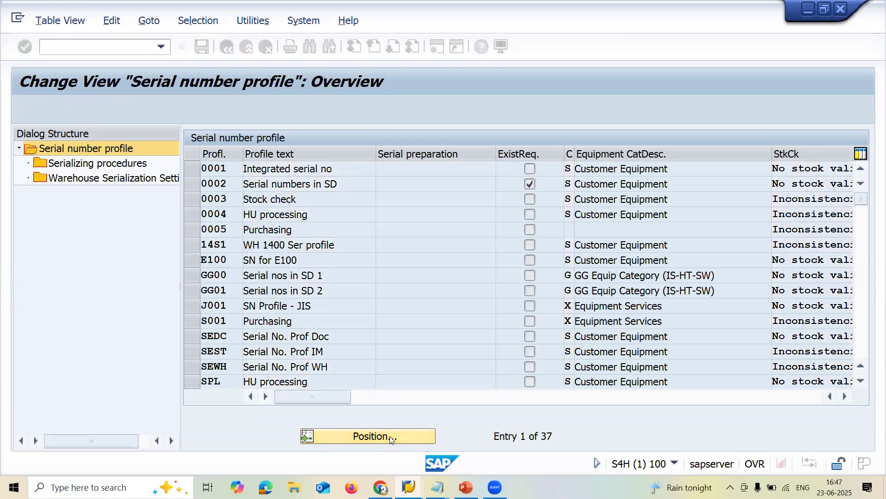
click(190, 171)
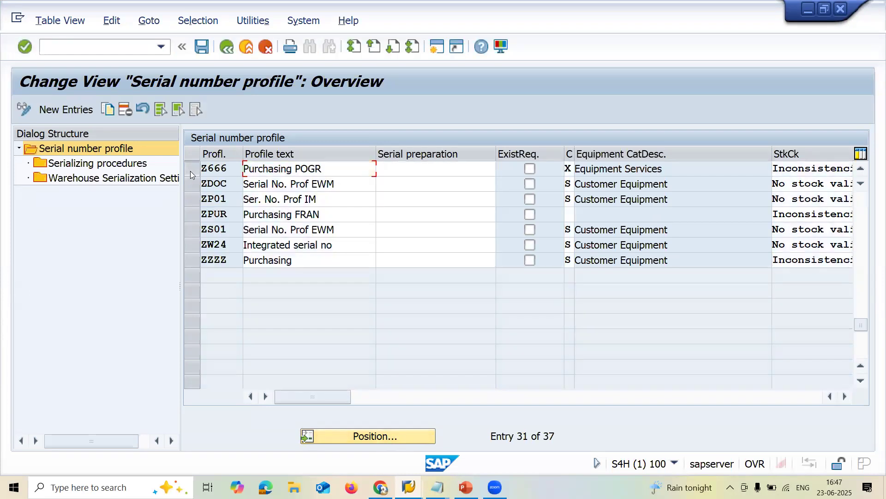
click(107, 110)
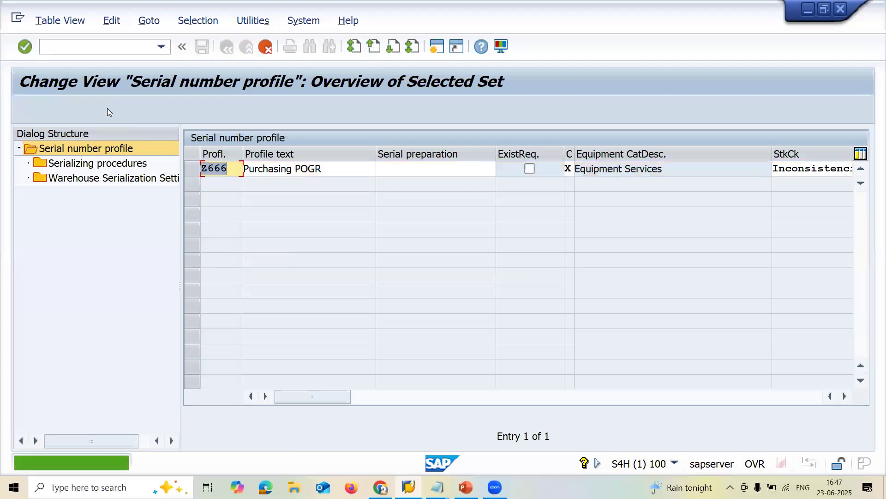
Try to use ZZZZ as the key of the copied serial number profile
text(ZZZZ)
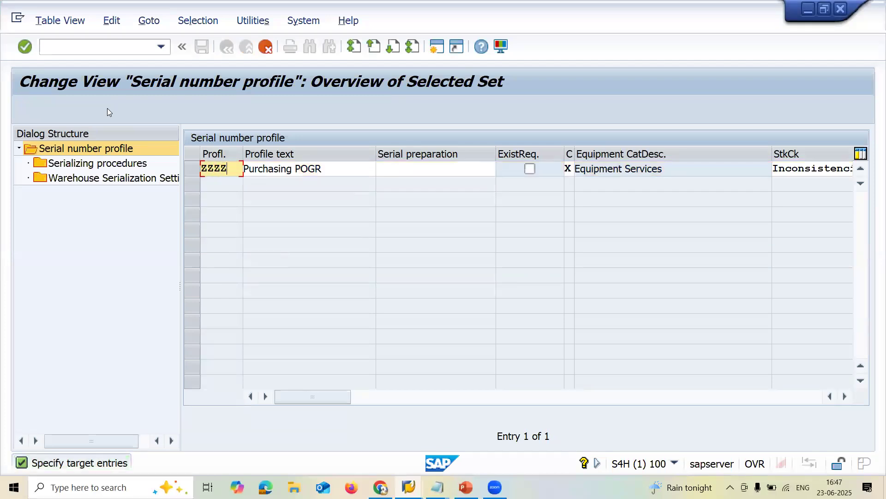
click(310, 167)
key(Return)
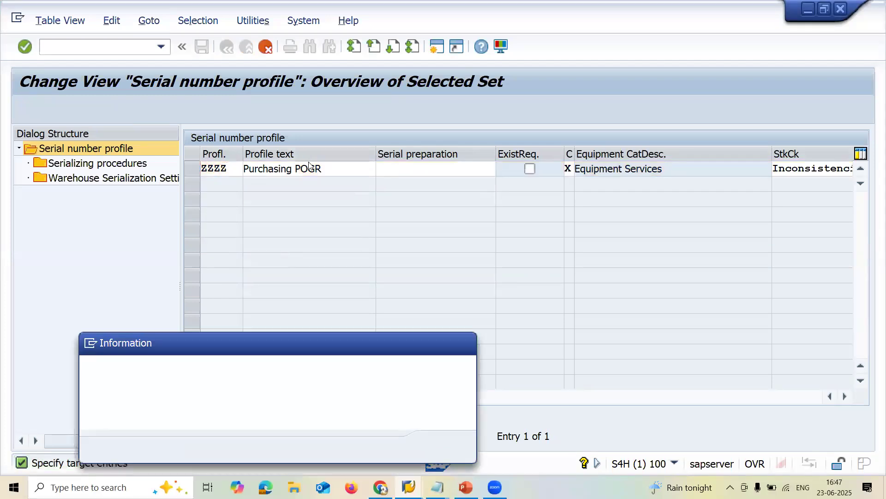
key(Return)
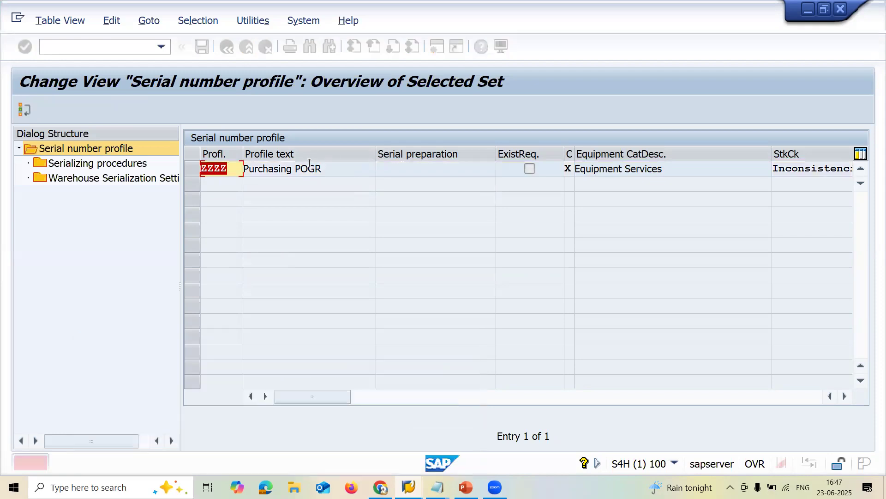
Set the copied profile's key to Z333, copy it with all dependent entries, and save
key(BackSpace)
key(BackSpace)
key(BackSpace)
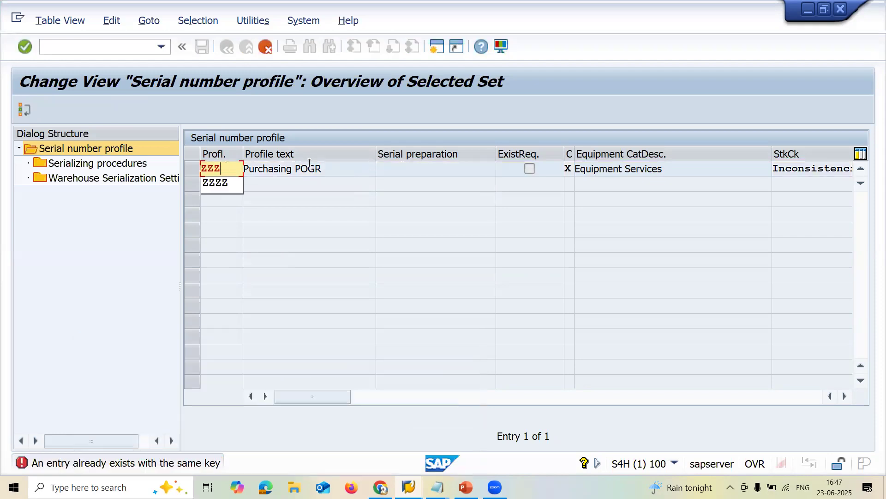
text(333)
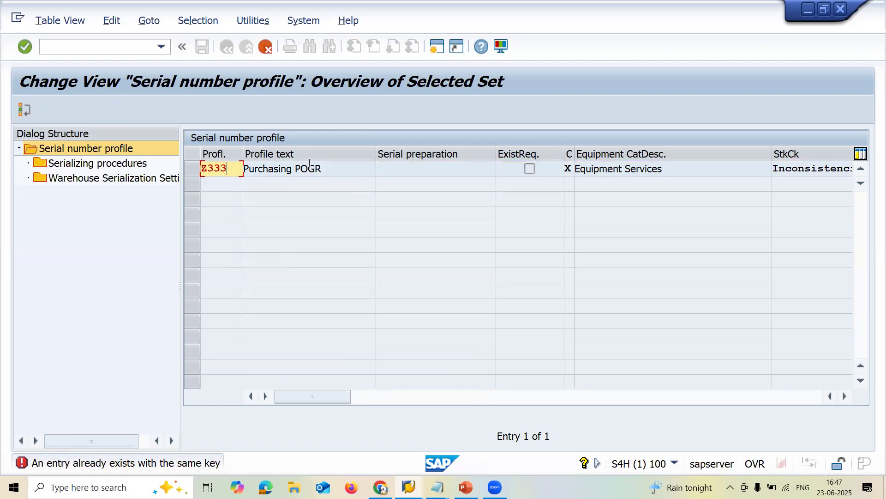
key(Return)
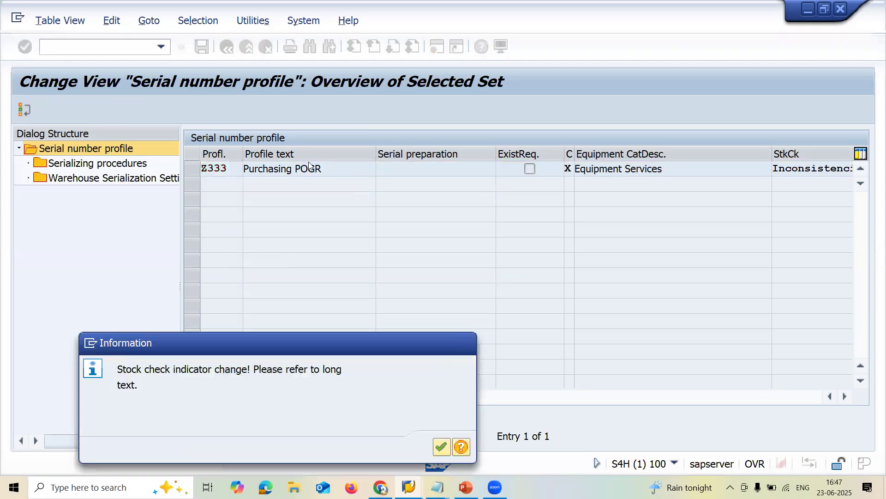
key(Return)
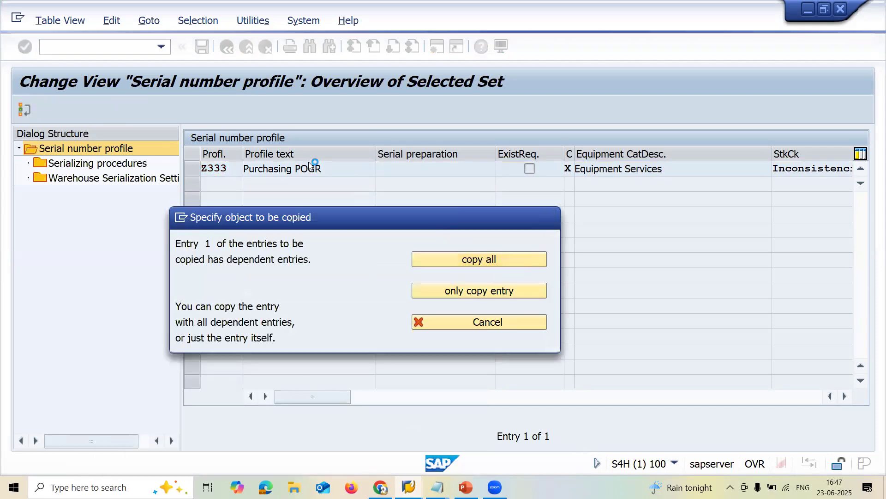
key(Return)
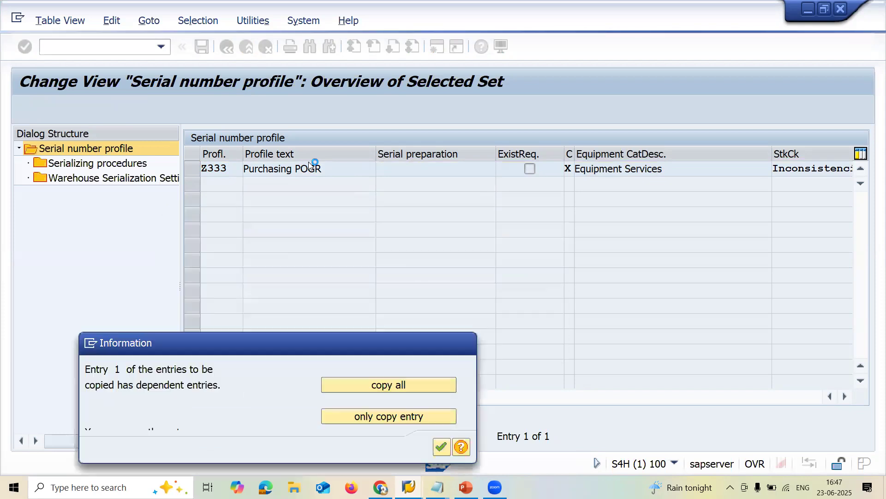
click(442, 448)
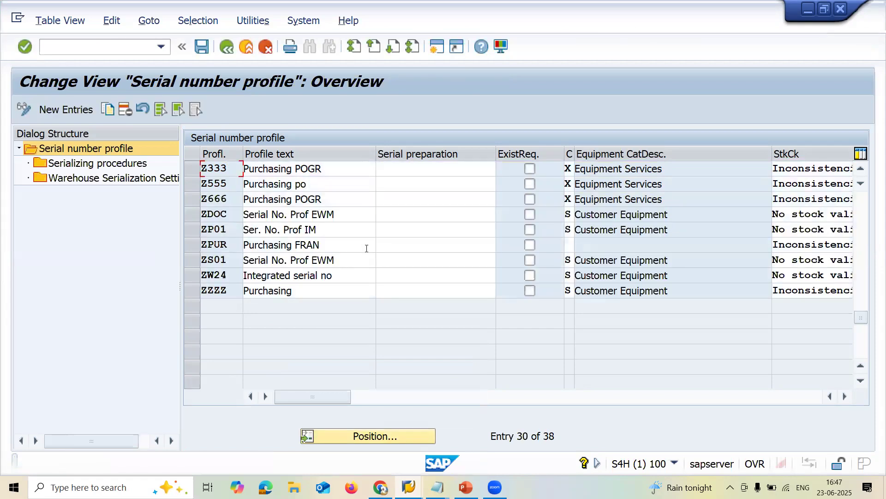
key(ctrl+s)
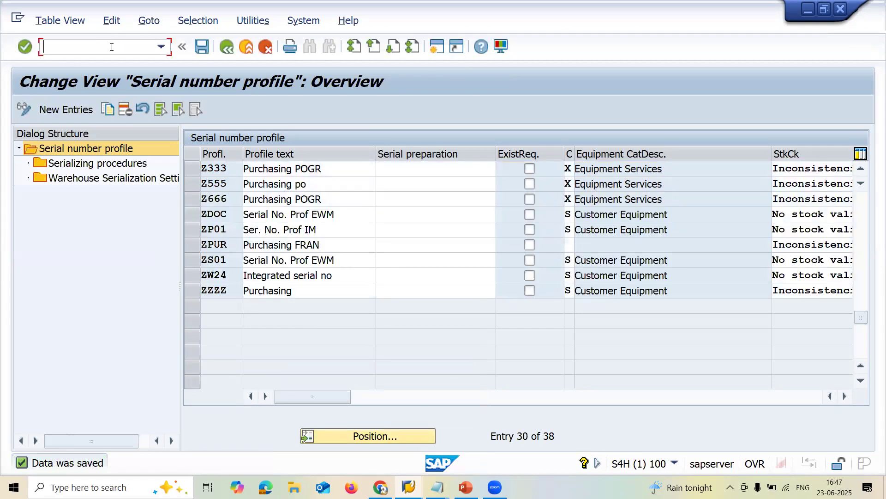
Open transaction MM01 and accept the preset Mechanical engineering industry, zRaw Material type and view selection
text(/NMM01)
key(Return)
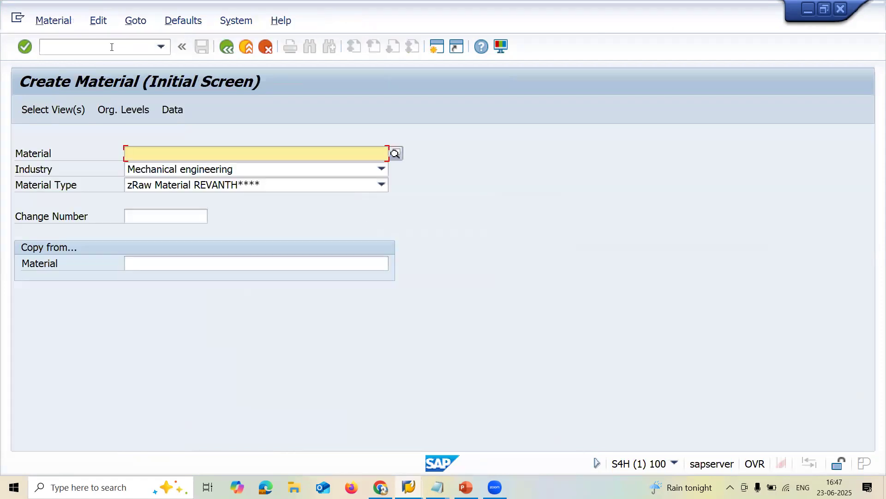
key(Tab)
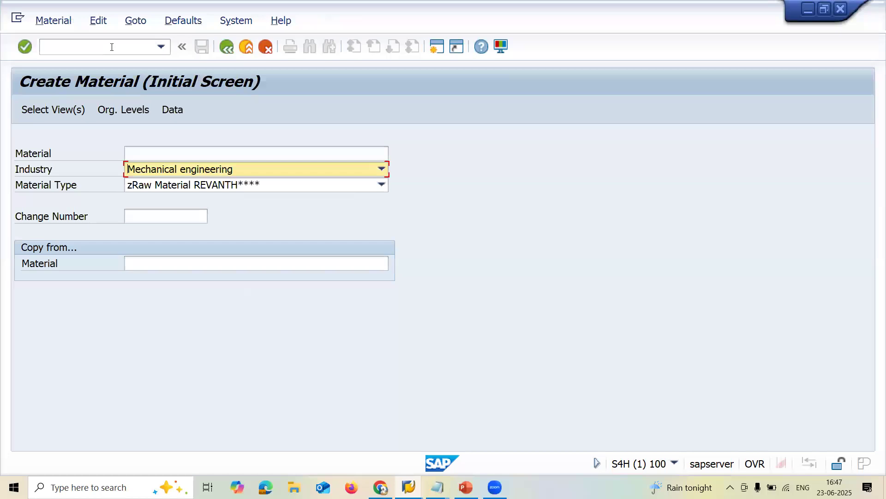
key(Tab)
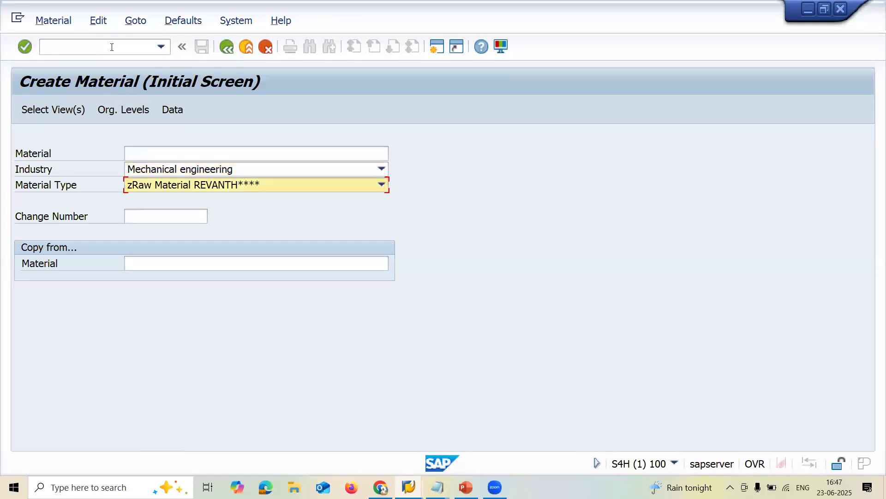
key(Return)
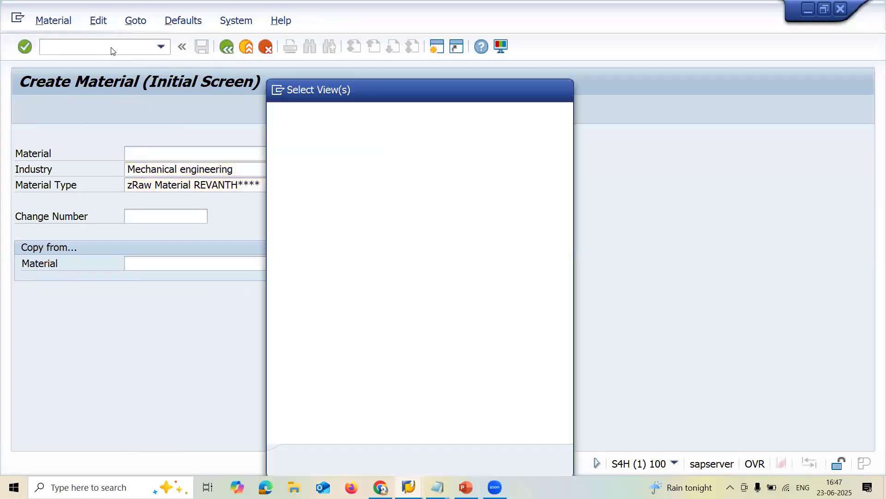
key(Return)
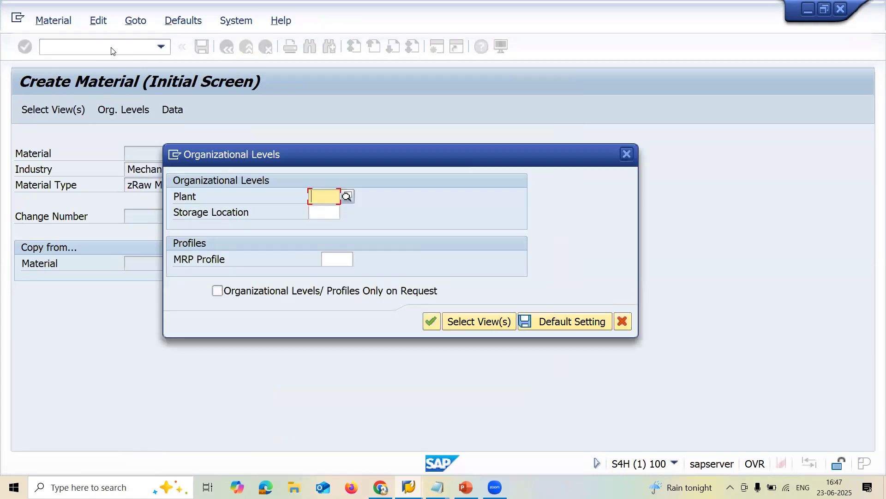
Set the new material's organizational levels to plant RA11 and storage location RA11
text(RA11)
key(Return)
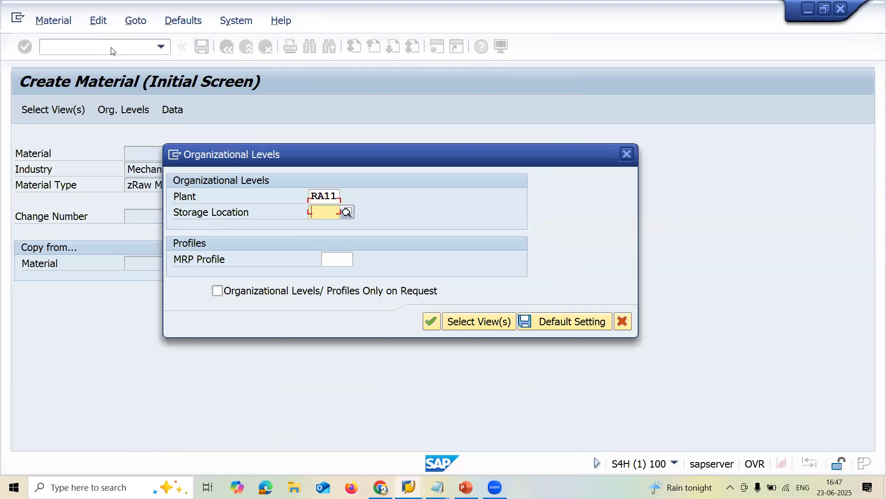
text(EA11)
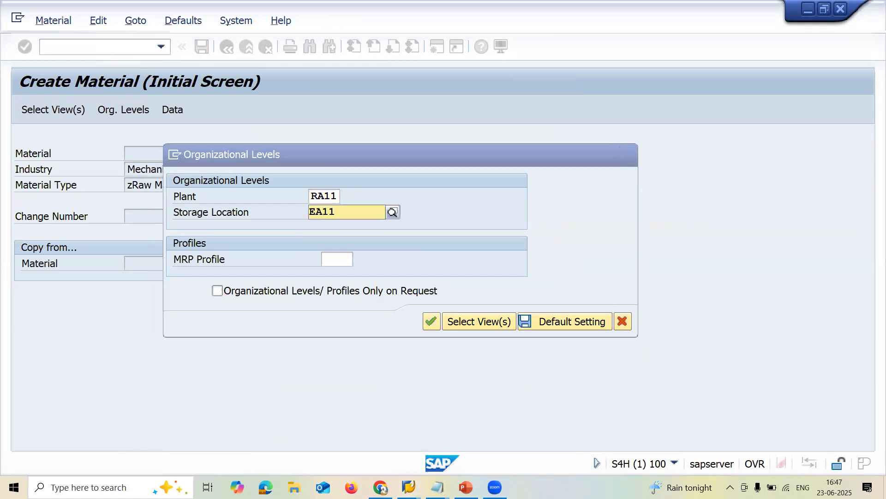
key(Home)
key(Delete)
text(R)
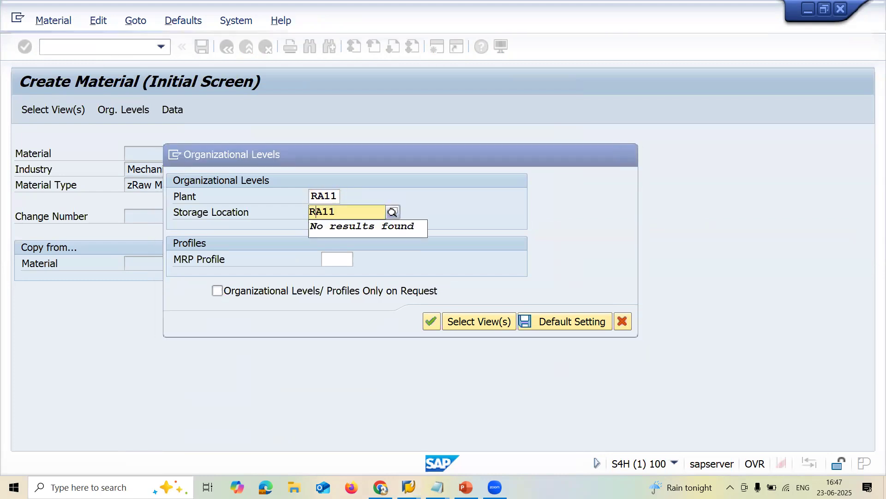
key(Return)
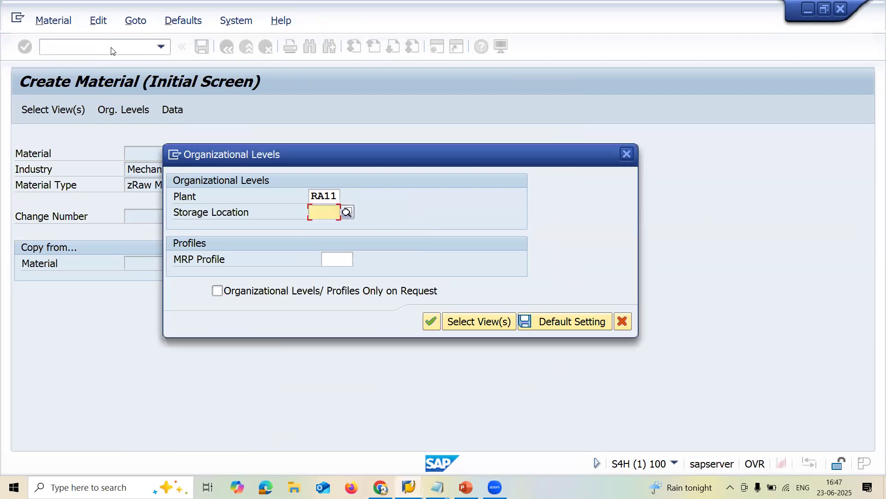
text(RA11)
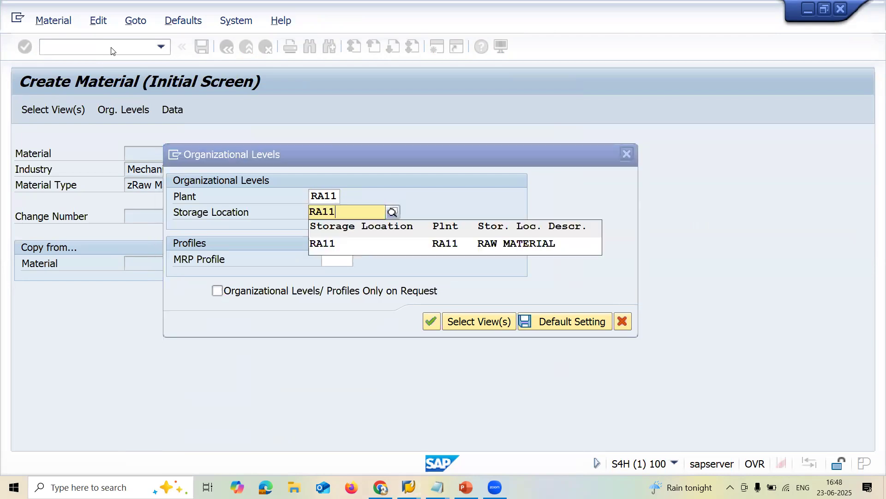
key(Return)
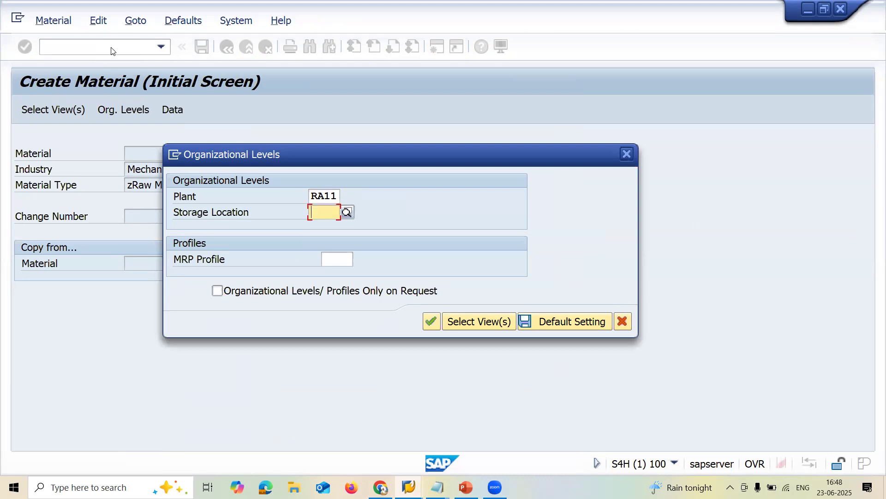
text(RA11)
key(Return)
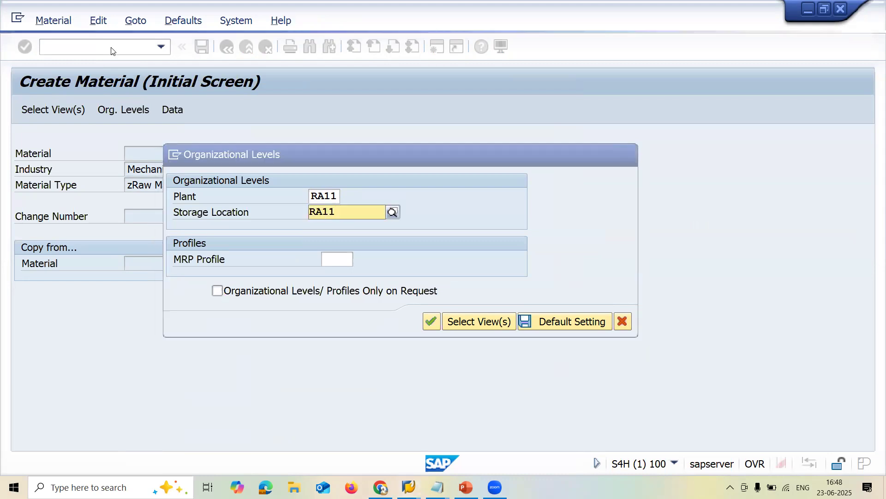
key(Return)
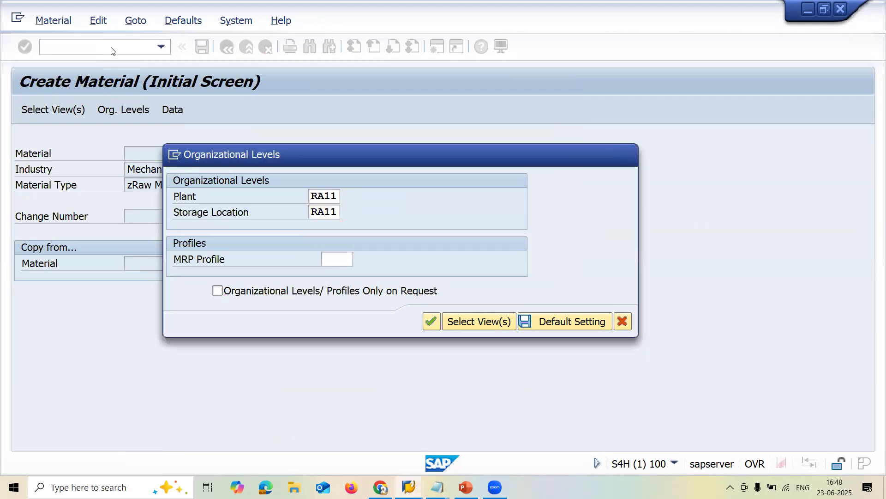
Enter the material description "BATCH MANGE & SERIAL PROFILE MATERIAL" and set the base unit of measure to EA
text(BA)
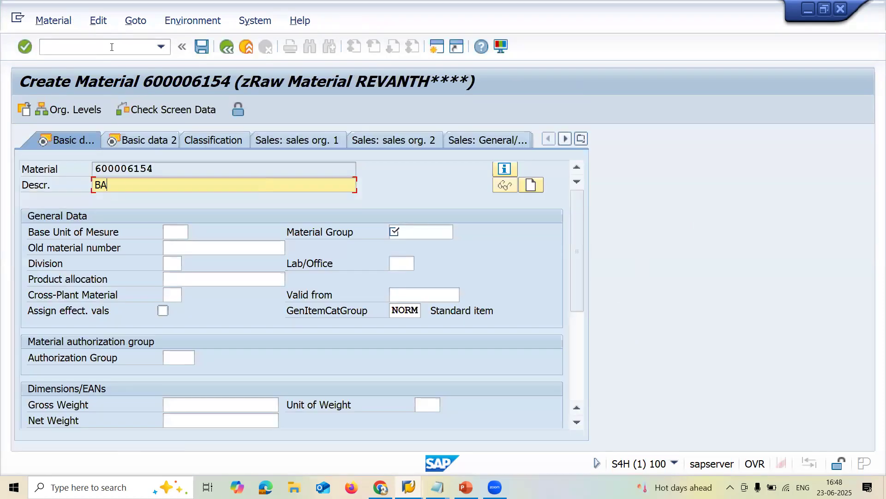
text(TCH MANGE & SERIAL PROFILE MATERIAL)
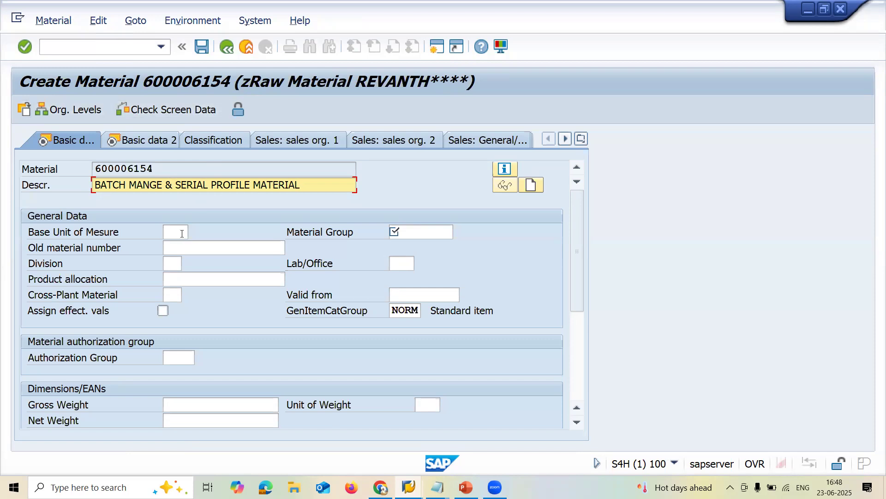
click(182, 234)
text(EA)
Assign material group 0001 (Steel Material) in the new material's basic data
key(Tab)
key(Down)
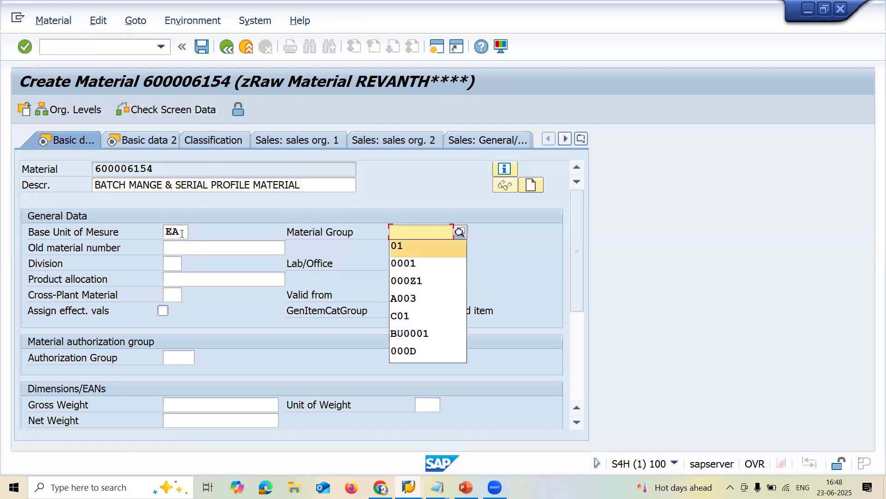
key(Return)
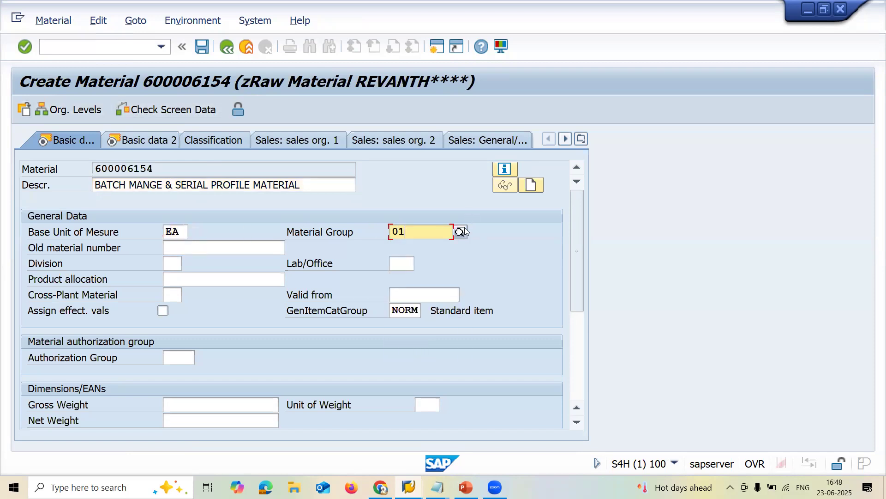
key(Return)
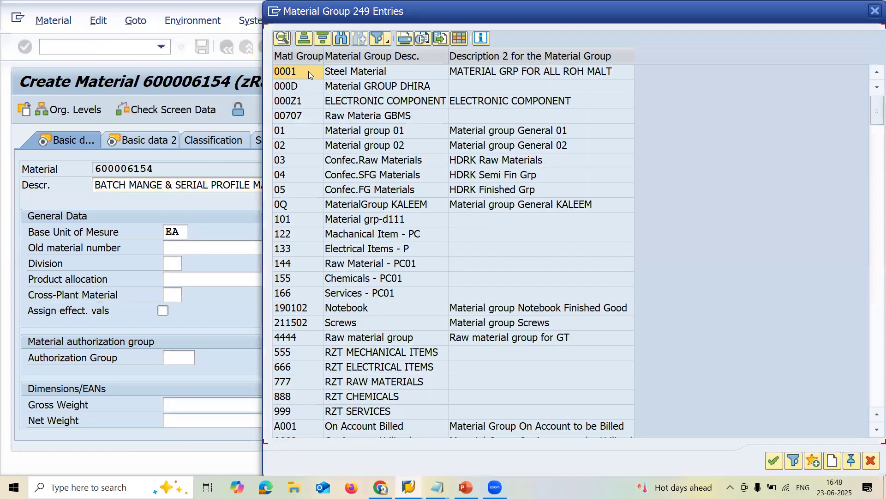
click(309, 71)
click(308, 71)
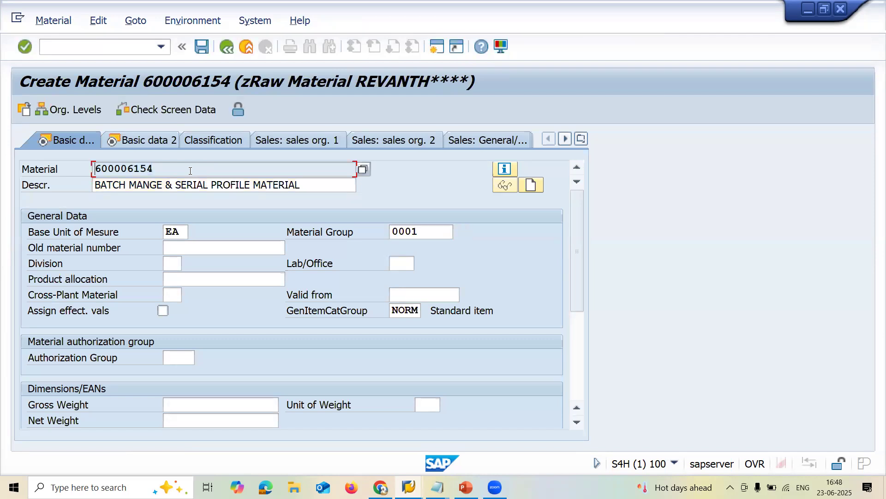
Continue to the MRP 1 view and set the MRP type to ND
key(Return)
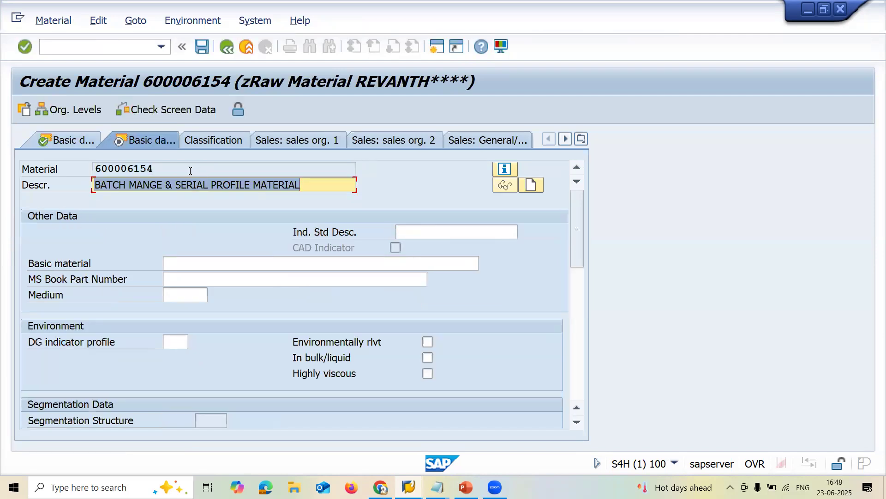
key(Return)
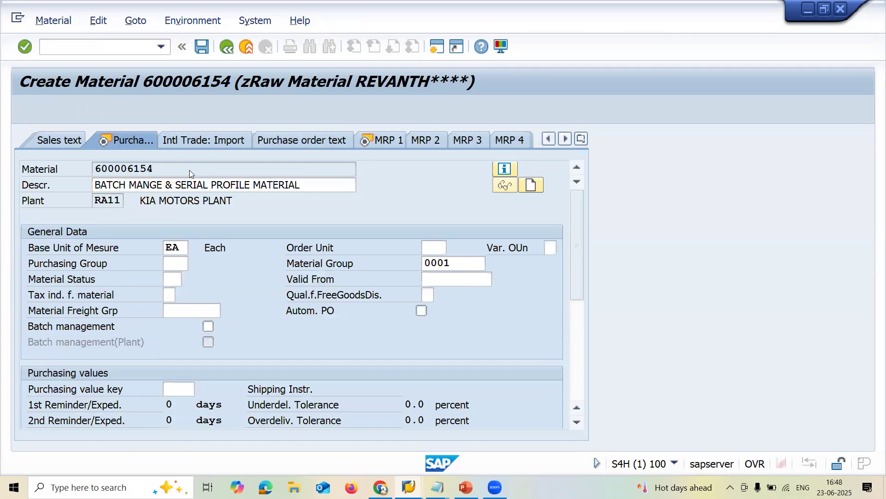
key(Return)
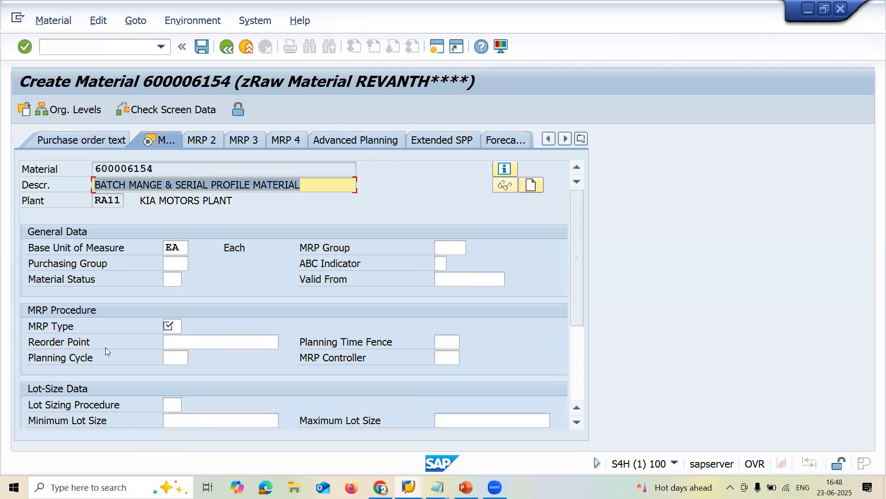
click(170, 326)
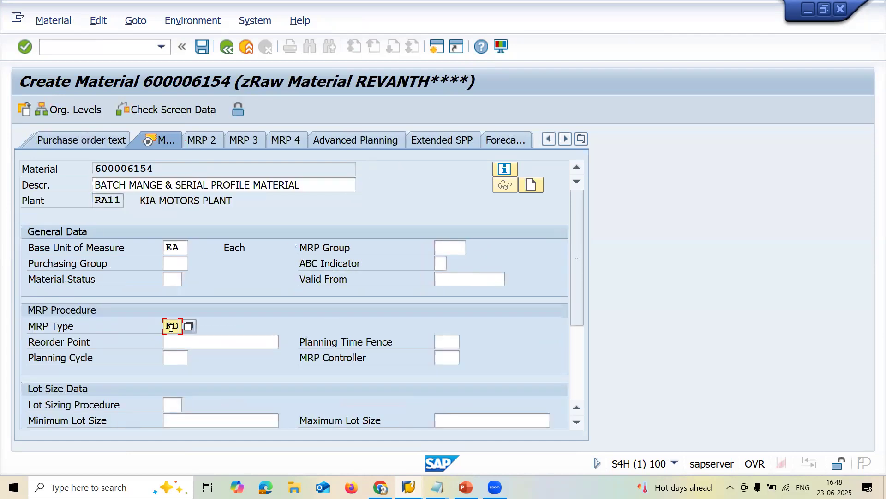
Return to the Purchasing view and activate batch management for the material
click(582, 139)
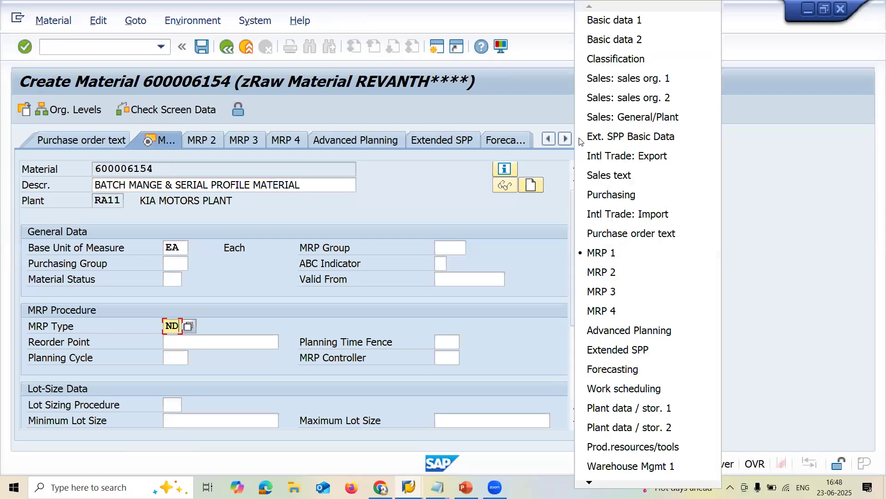
click(608, 196)
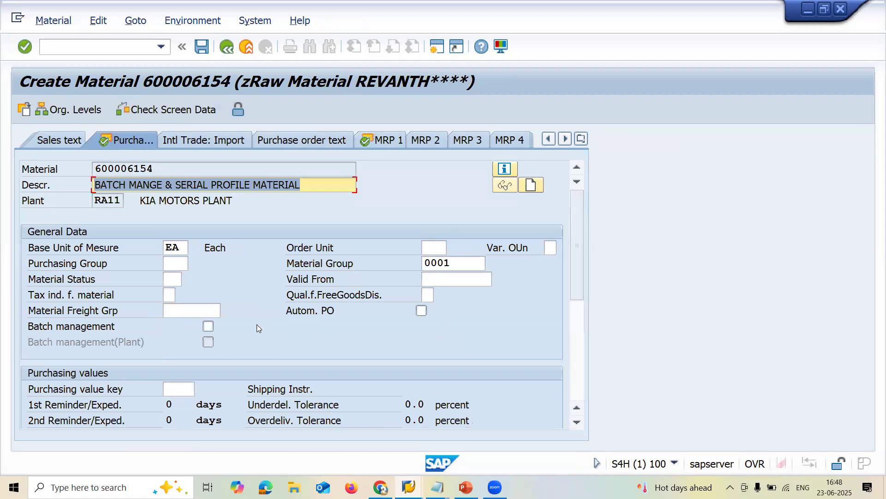
click(208, 326)
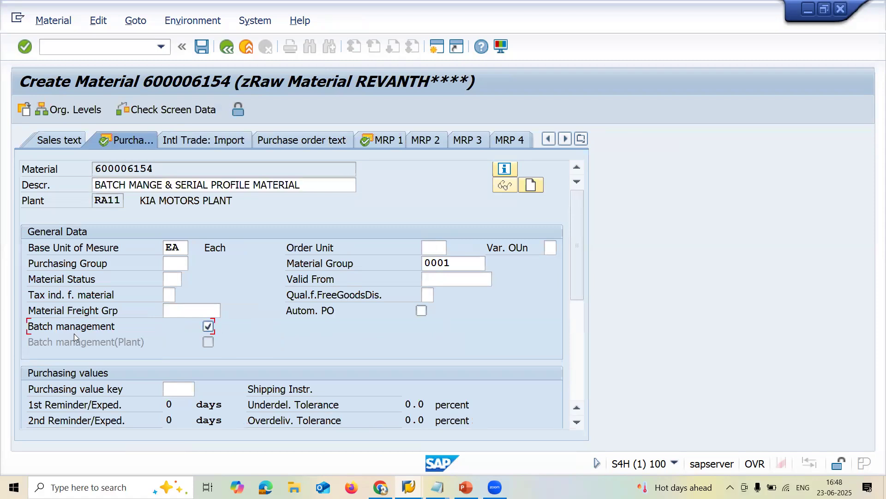
key(Return)
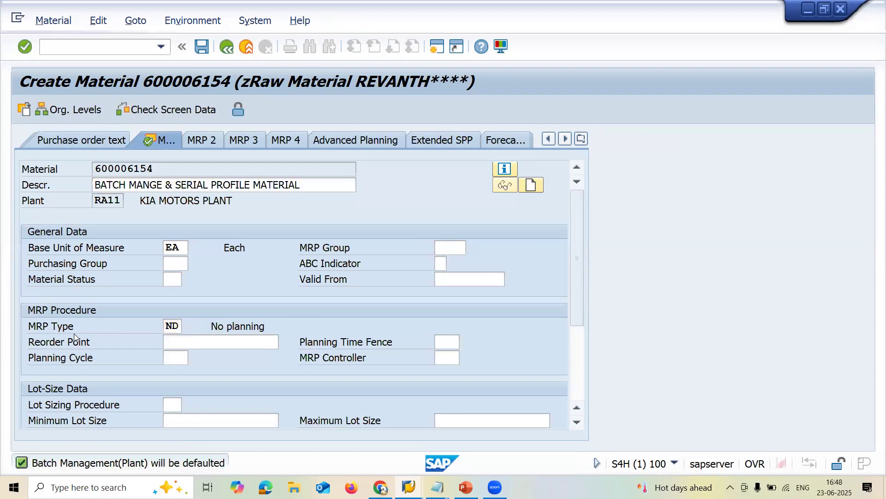
Assign serial number profile Z333 in the material's second plant data / storage view
key(Return)
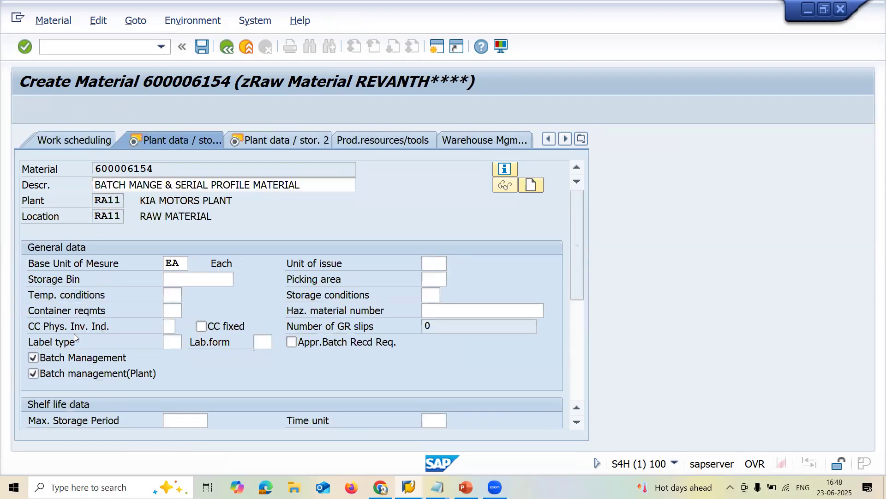
key(Return)
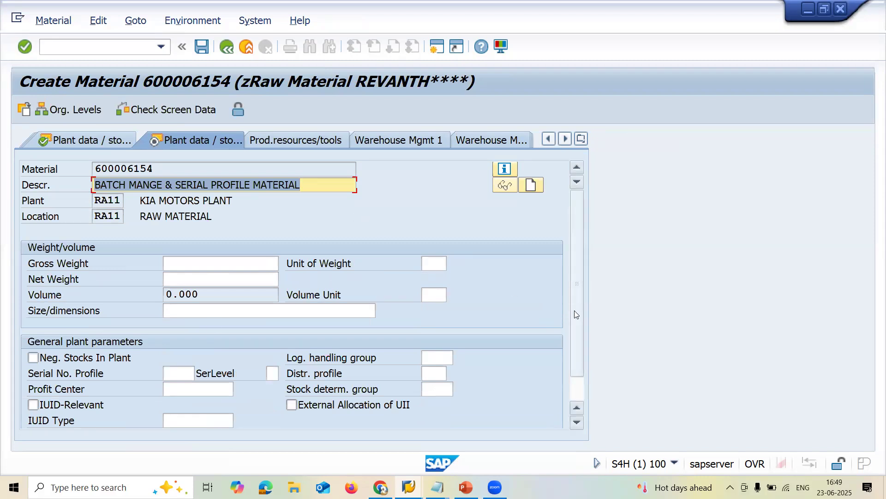
scroll(574, 310, down, 2)
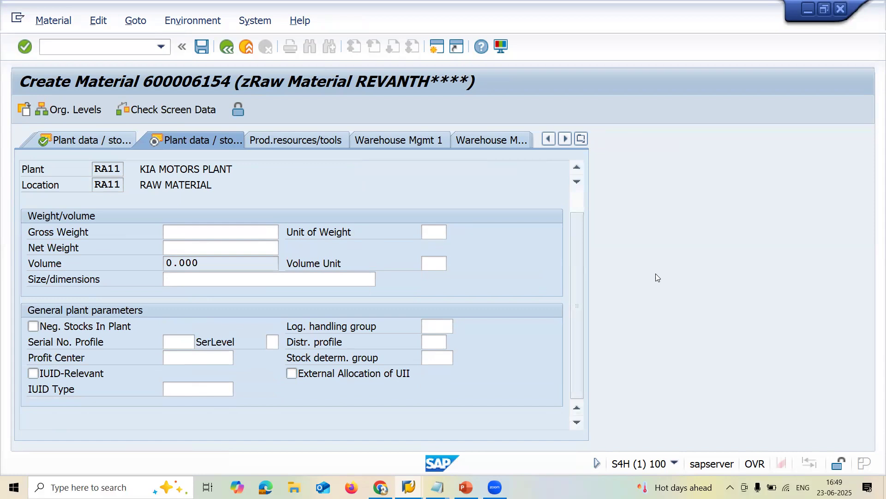
click(188, 341)
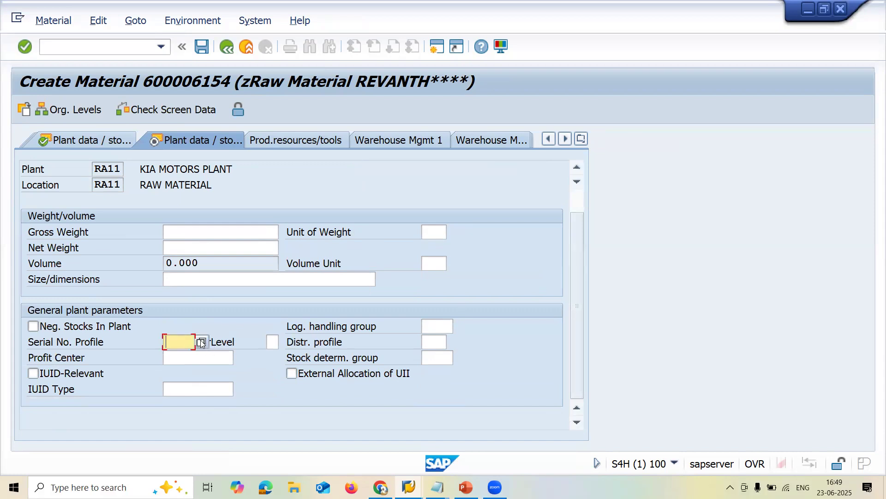
click(201, 342)
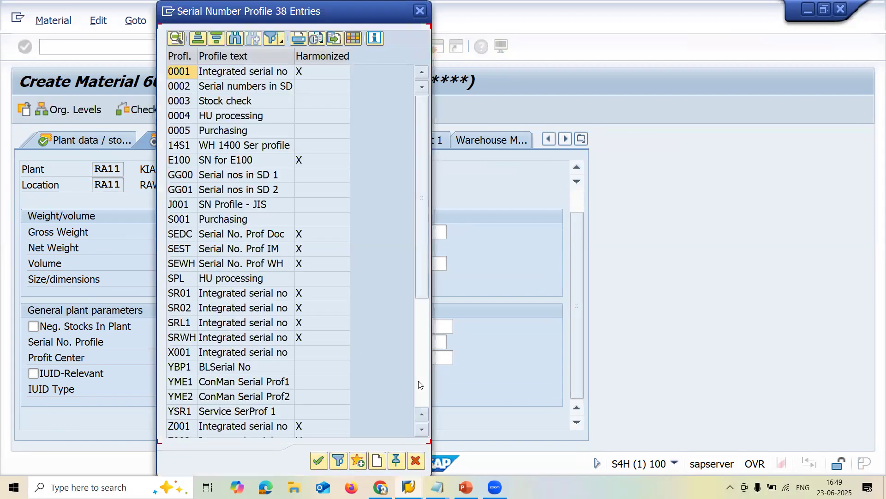
click(417, 382)
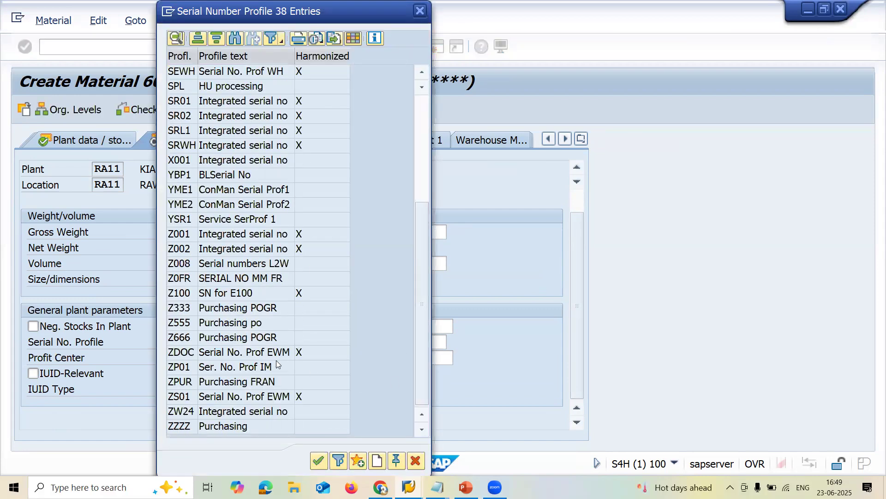
click(229, 310)
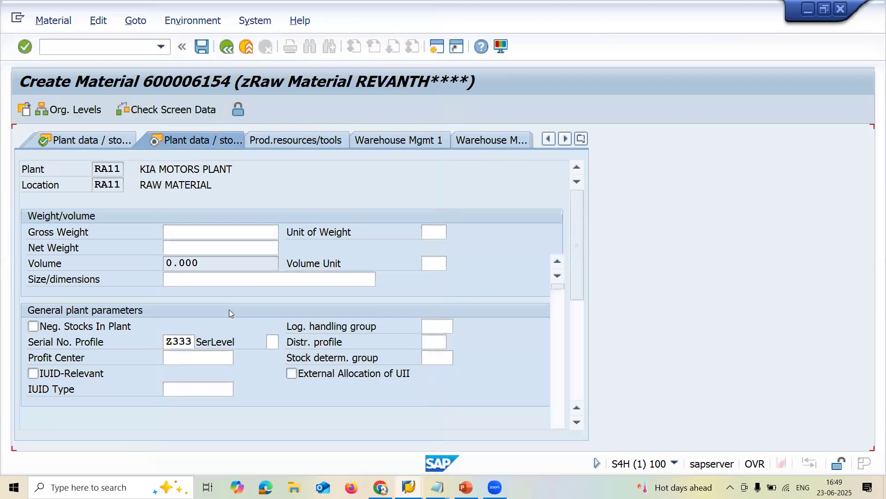
Set the accounting valuation class to 3000 and both the standard price and the periodic unit price to 3500 USD
click(170, 312)
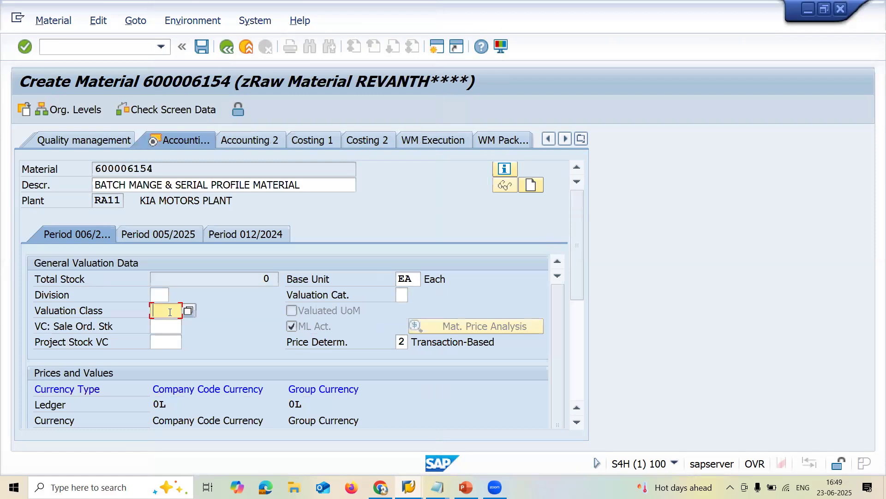
text(3000)
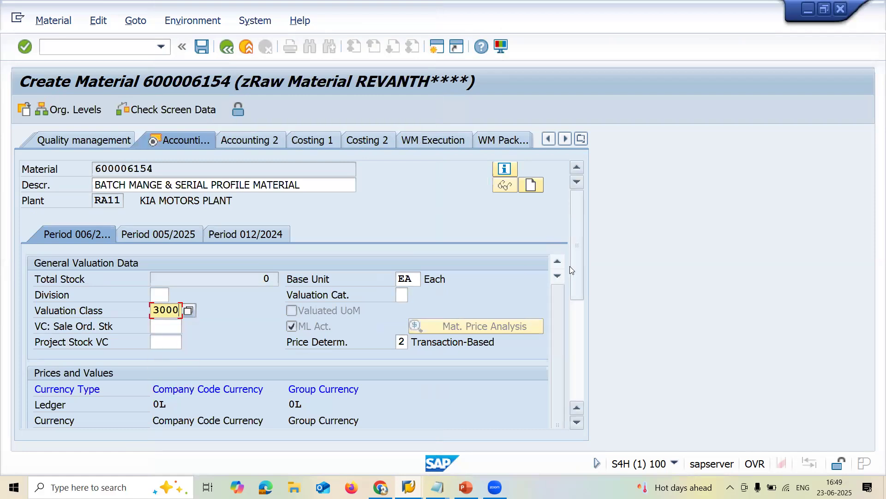
drag(570, 266, 567, 355)
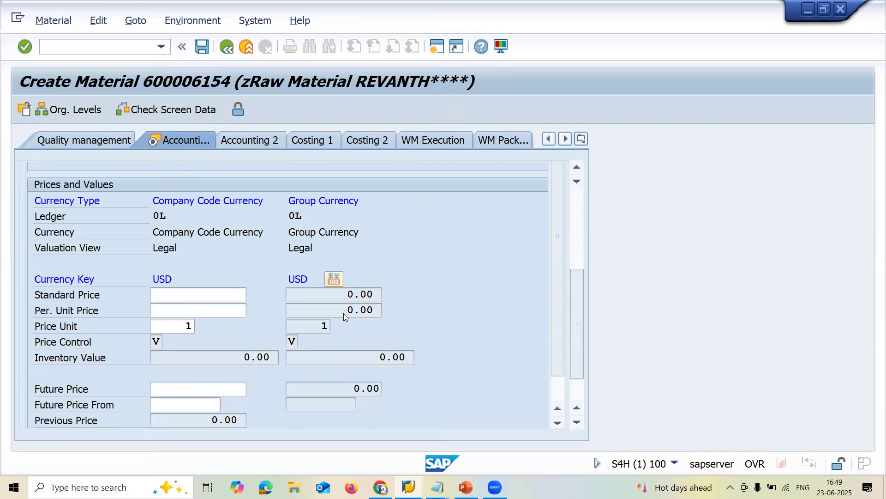
click(208, 292)
text(3500)
key(Tab)
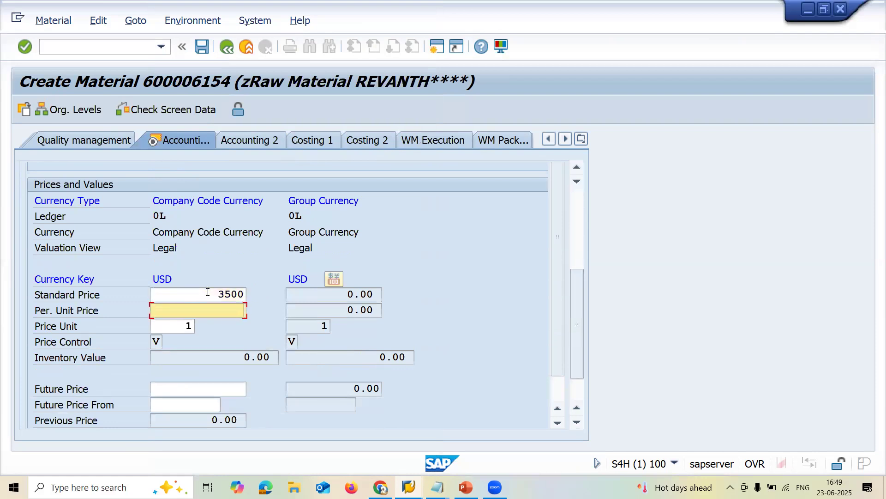
text(3500)
key(Return)
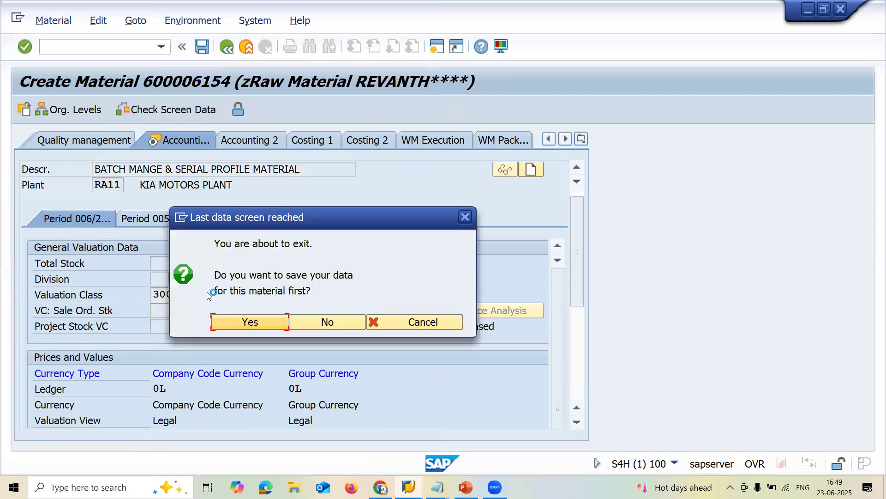
Set the MRP 3 availability check to 01 and save the new material
key(Return)
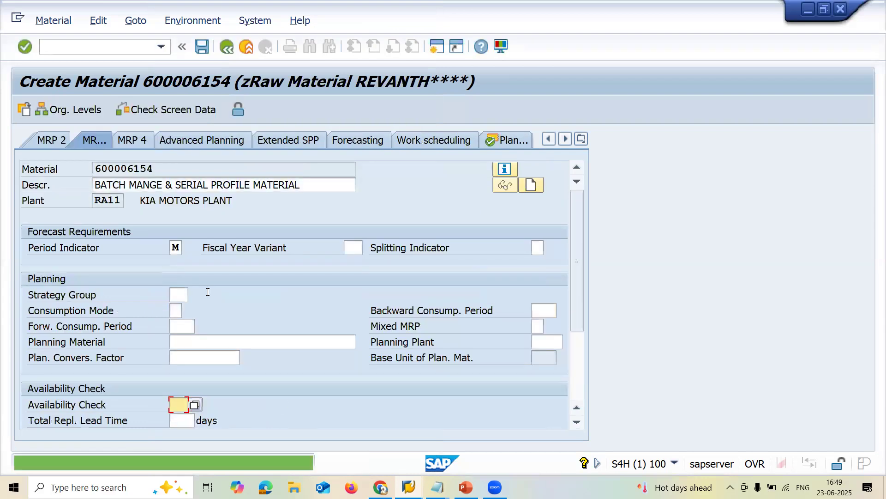
text(01)
key(Return)
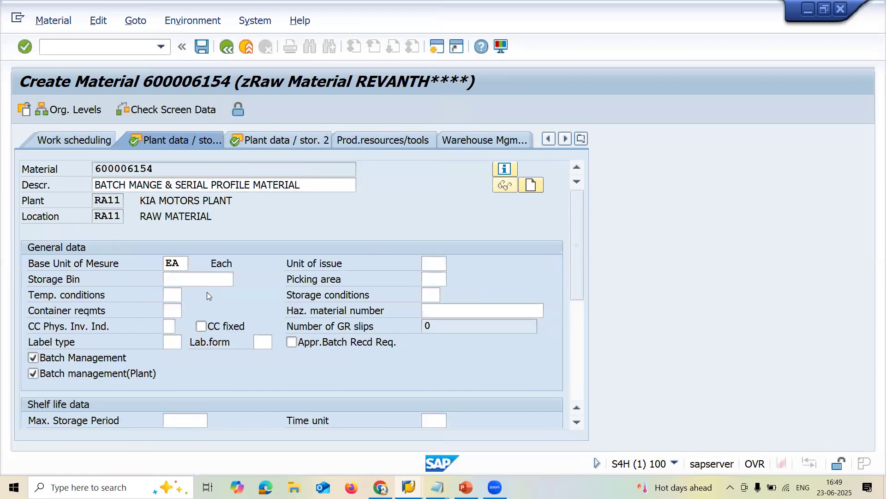
key(Return)
key(Return)
key(Return)
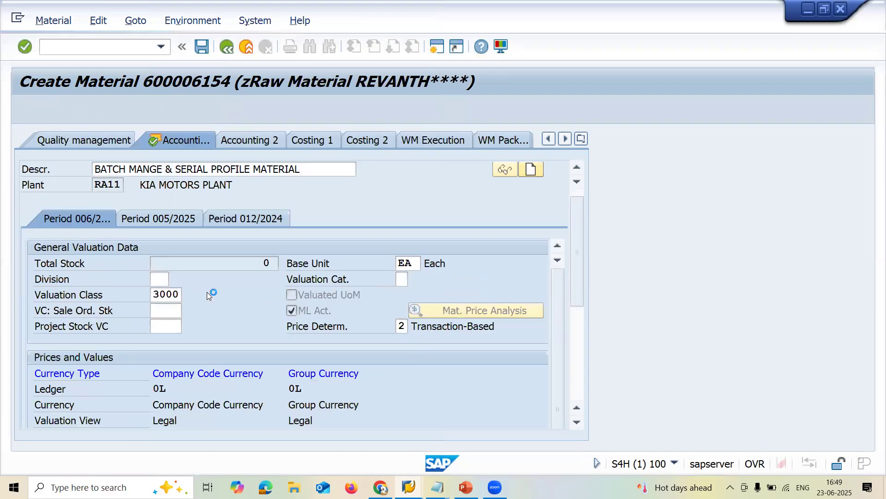
key(Return)
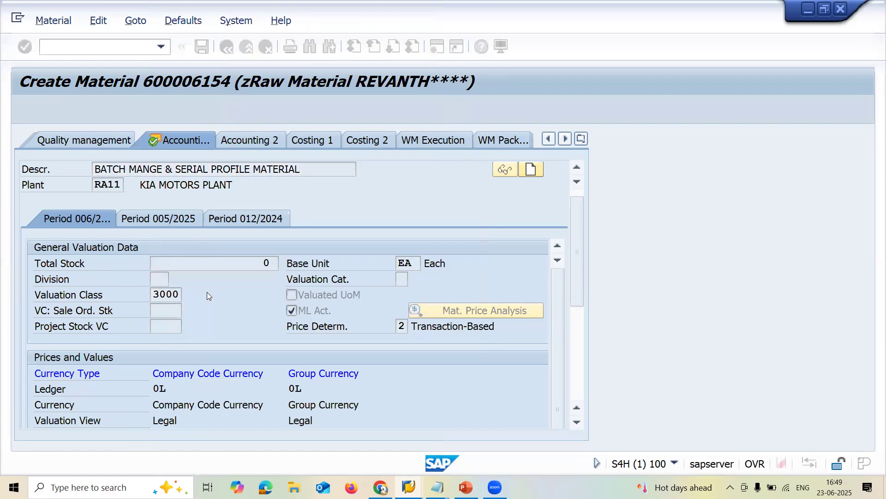
Switch to a new Notepad note and record the material number 600006154
key(super+r)
key(Return)
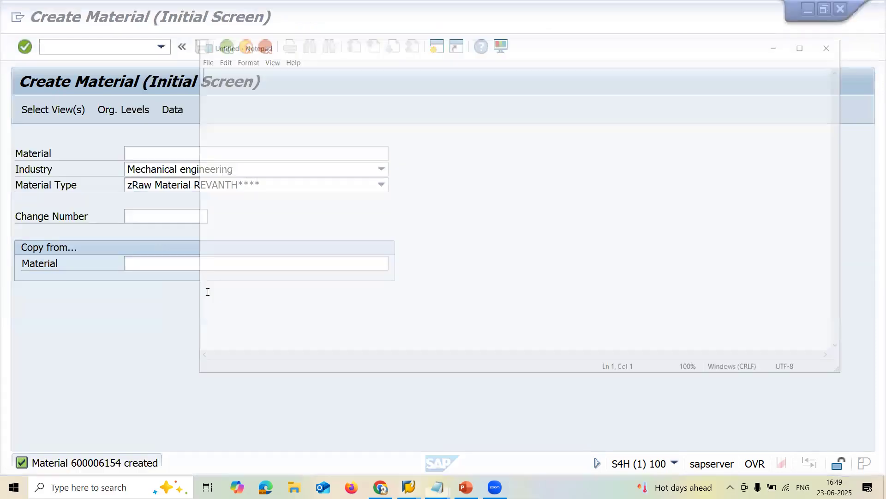
text(600006154)
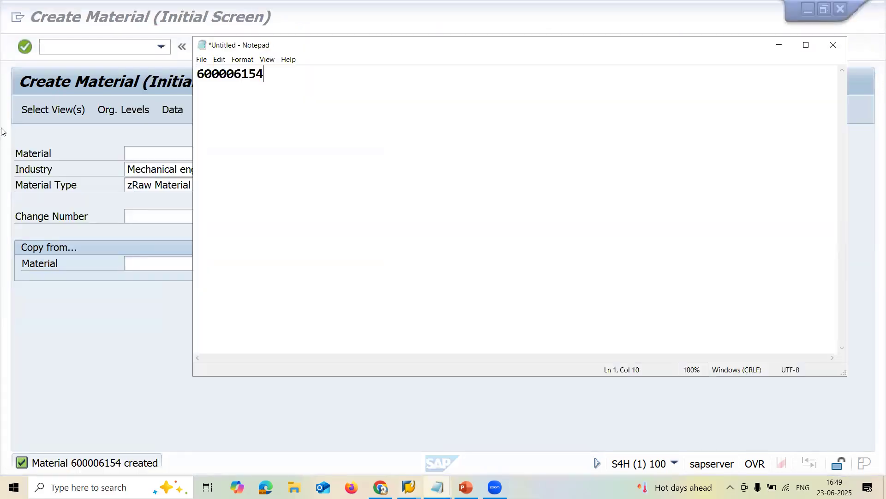
Switch back to SAP and open transaction MSC1N to create a batch for material 600006154
click(83, 47)
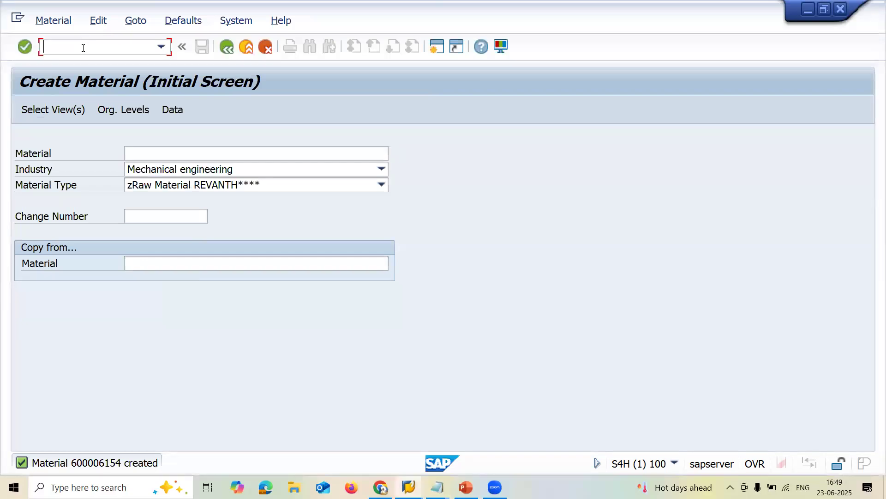
text(/NMSC1N)
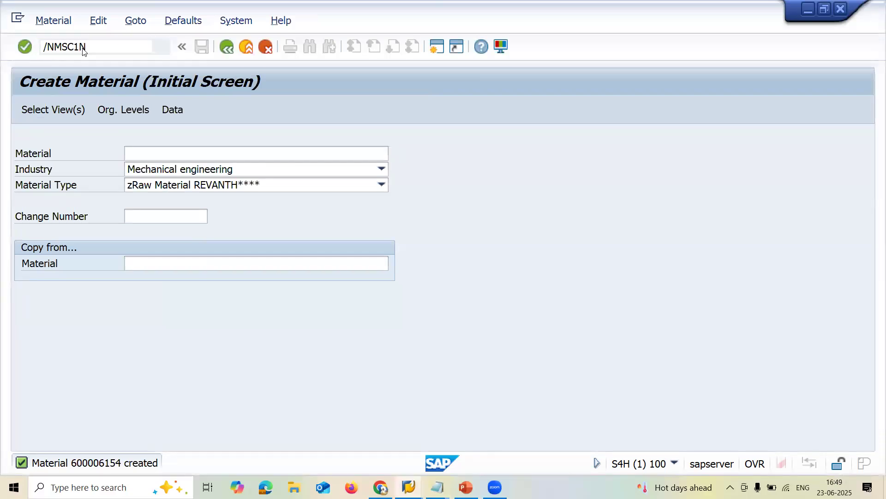
key(Return)
key(Tab)
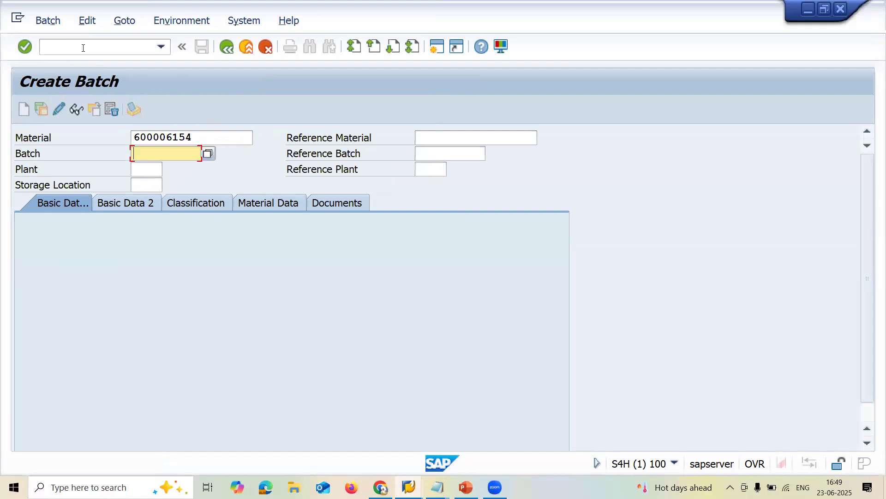
Set both the plant and the storage location of the new batch to RA11 and accept automatic batch number assignment
key(Tab)
key(Down)
key(Down)
key(Down)
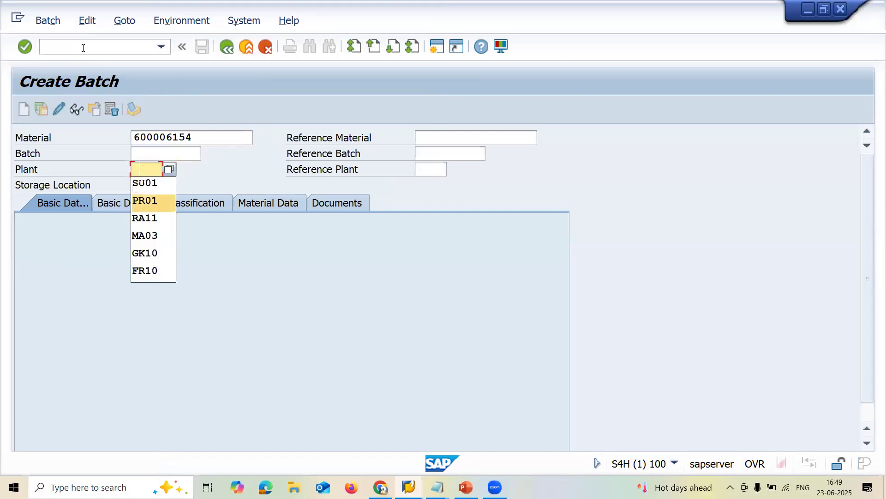
key(Tab)
key(Down)
key(Down)
key(Down)
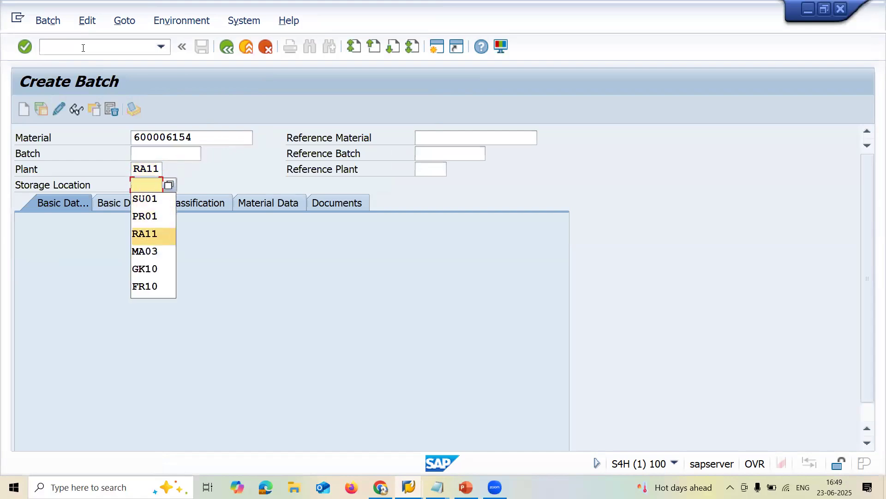
key(Return)
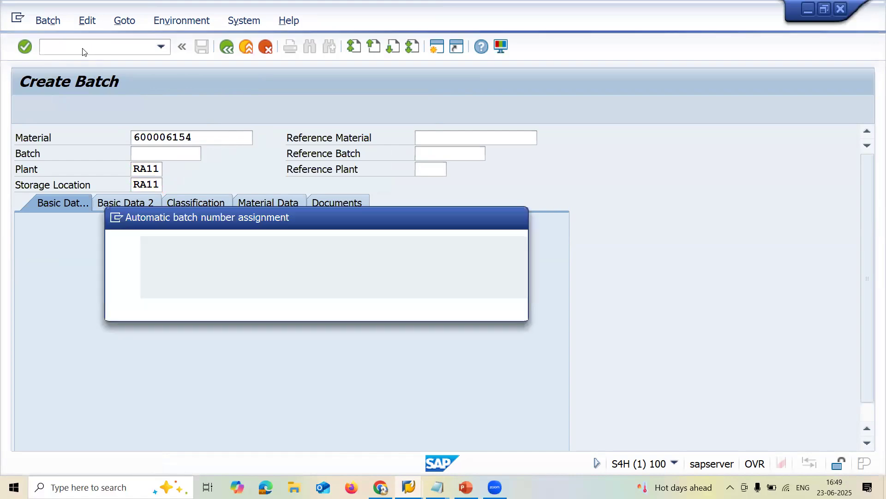
click(182, 306)
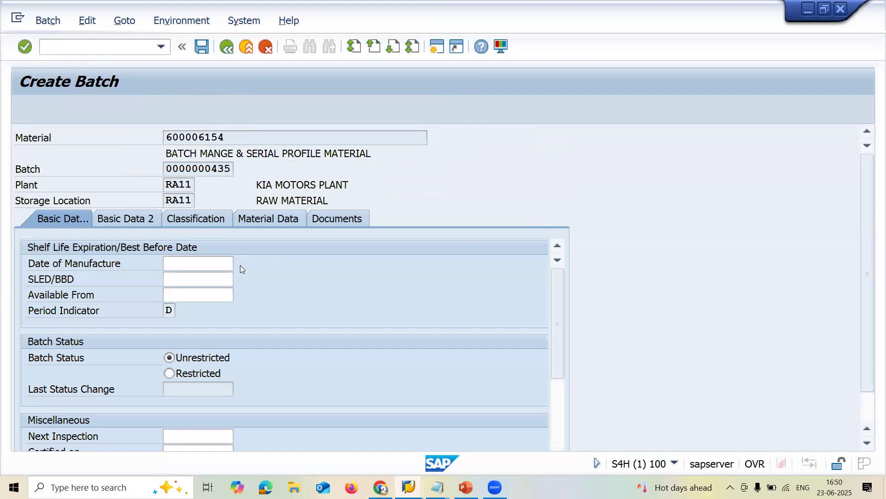
Set the batch's date of manufacture to 06/01/2025 and its SLED/BBD to 09/29/2025
click(240, 264)
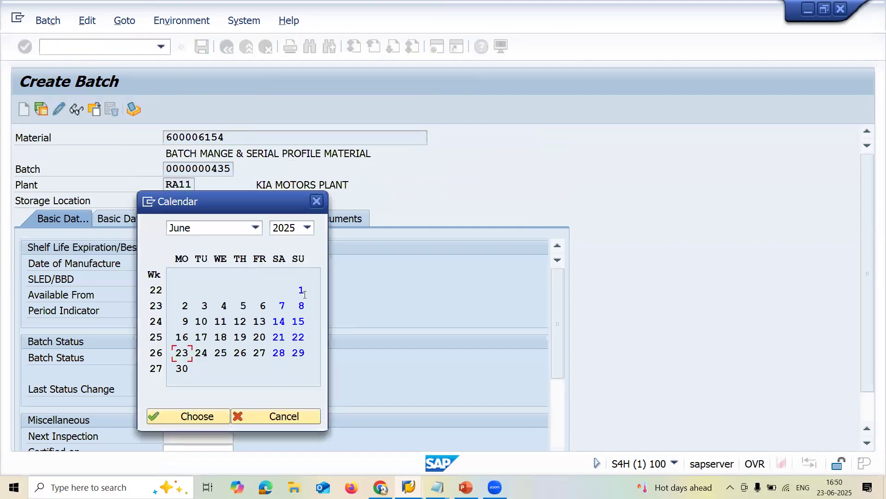
double_click(301, 290)
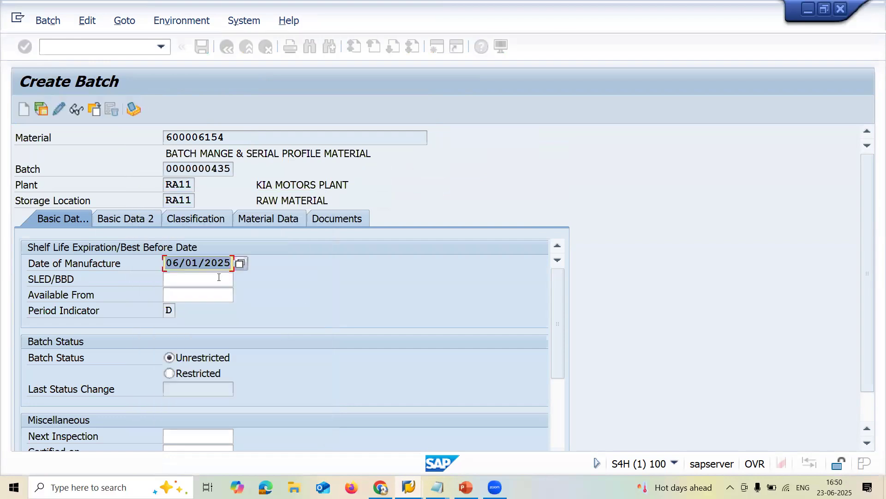
click(240, 280)
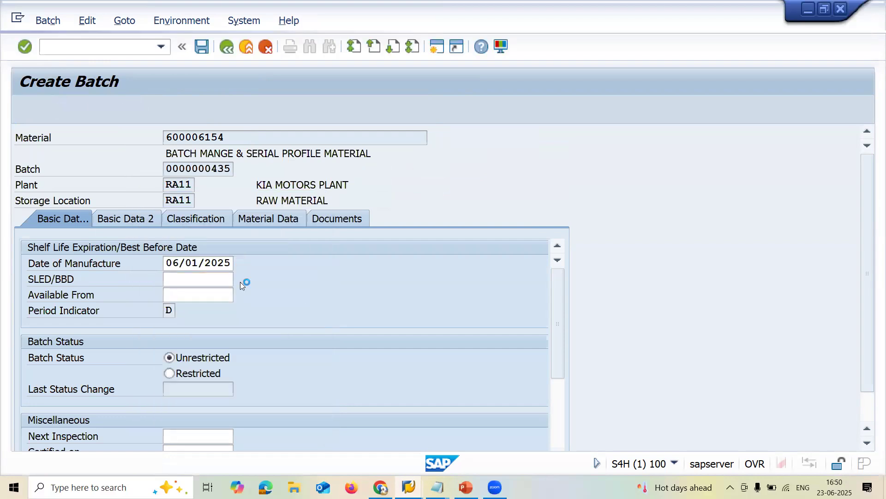
click(252, 230)
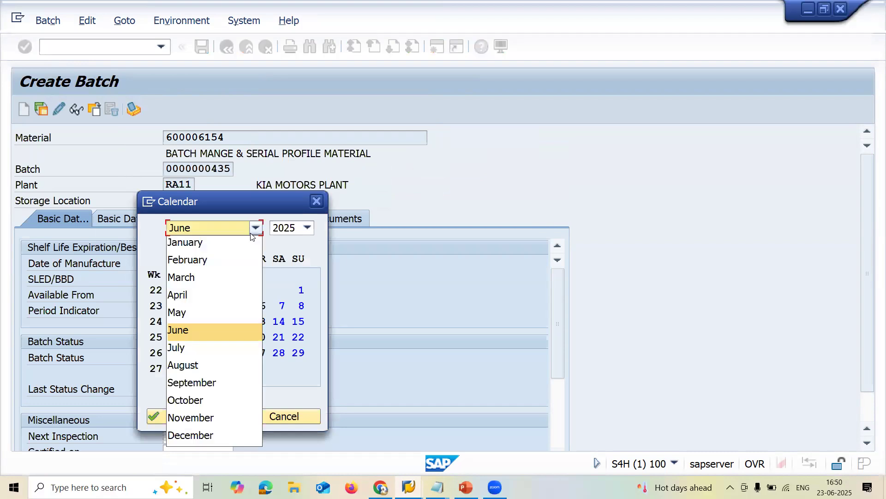
click(220, 388)
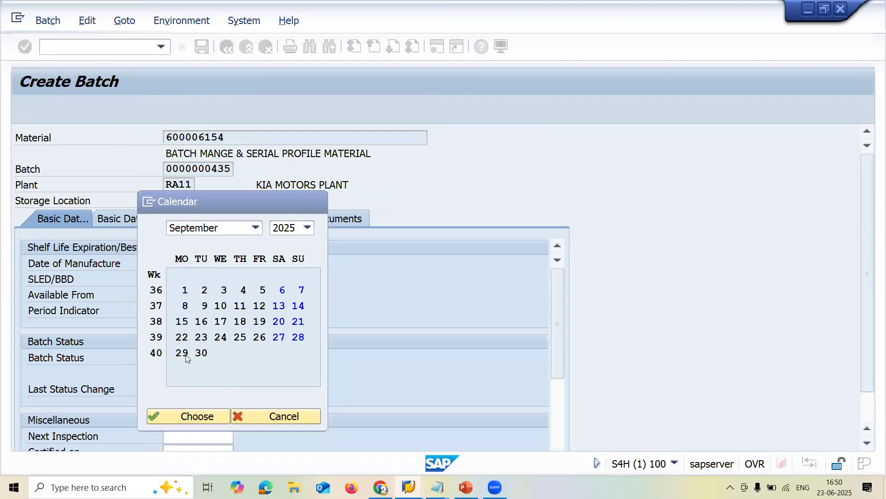
double_click(185, 353)
Set the batch's Available From date to 06/13/2025 and save the batch
click(206, 289)
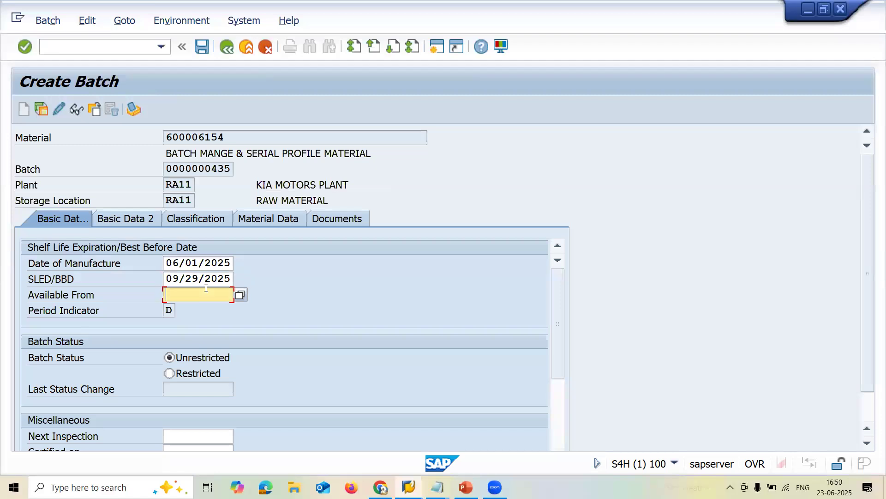
click(239, 296)
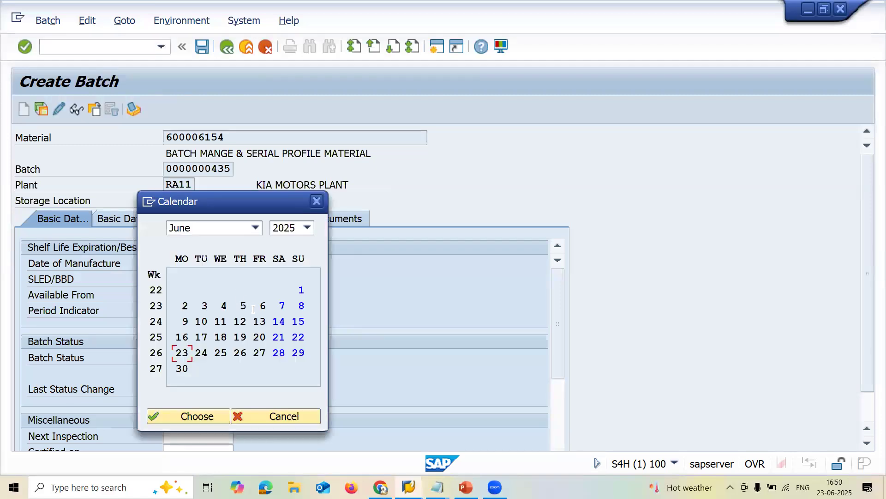
double_click(260, 325)
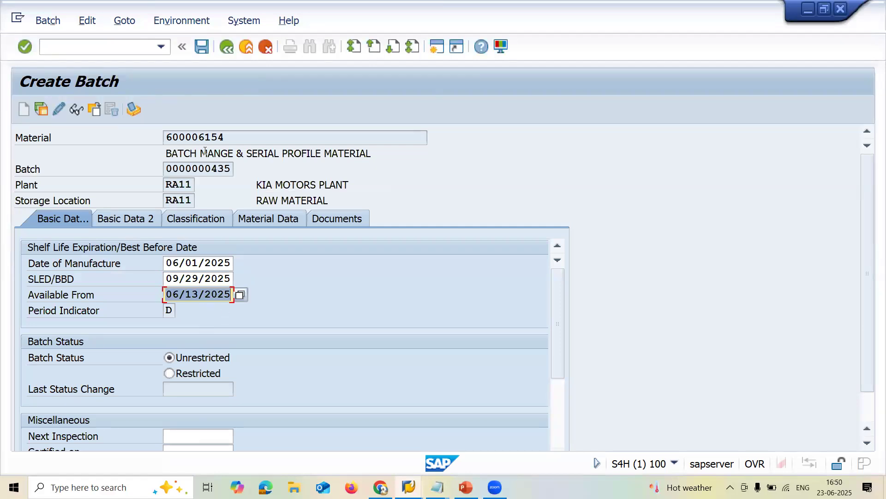
click(200, 169)
double_click(199, 169)
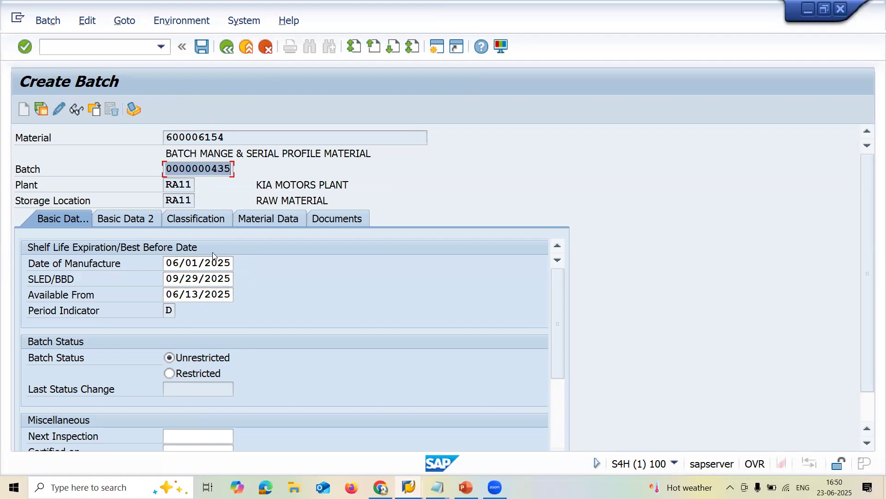
click(202, 46)
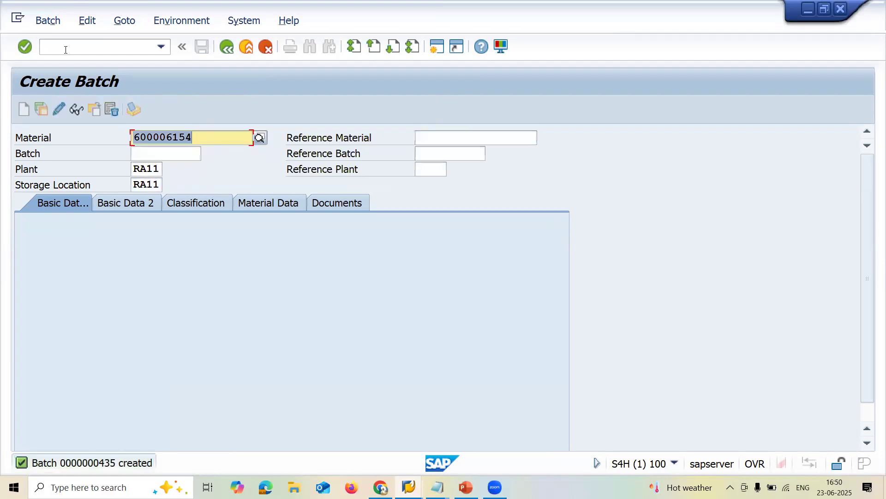
Open transaction ME21N to create a standard purchase order and enter supplier 1488
click(66, 50)
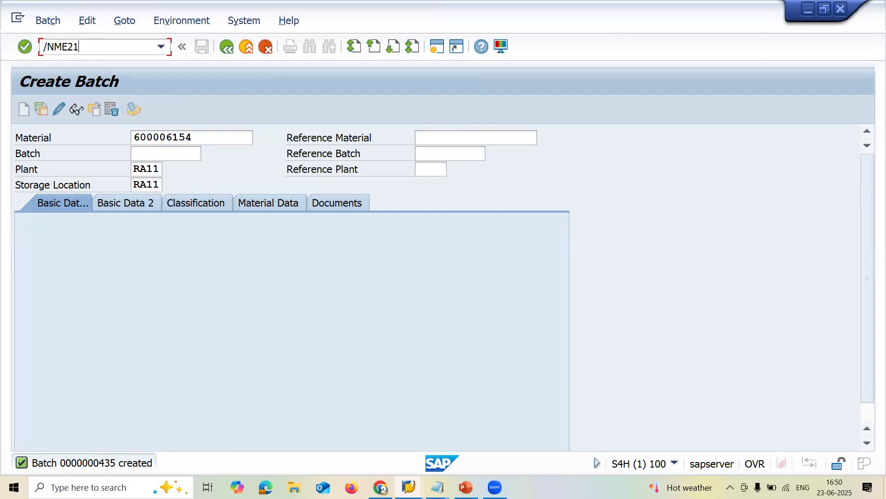
key(Return)
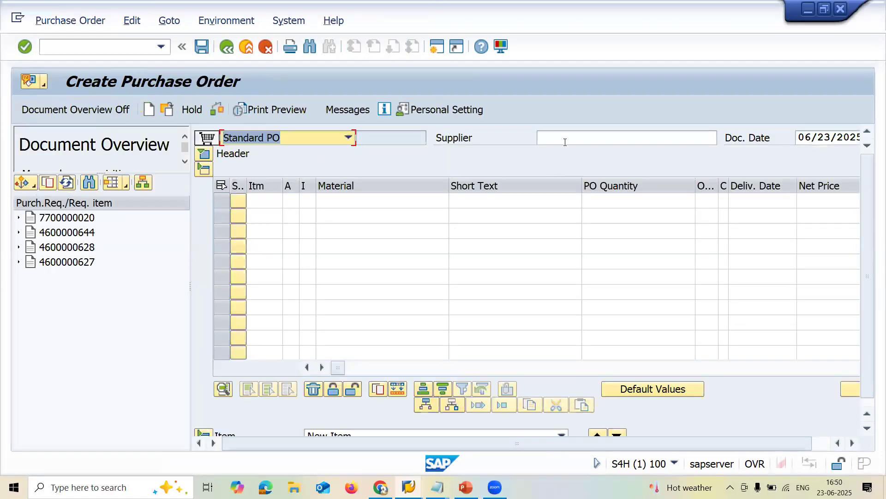
click(567, 139)
text(1488)
key(Return)
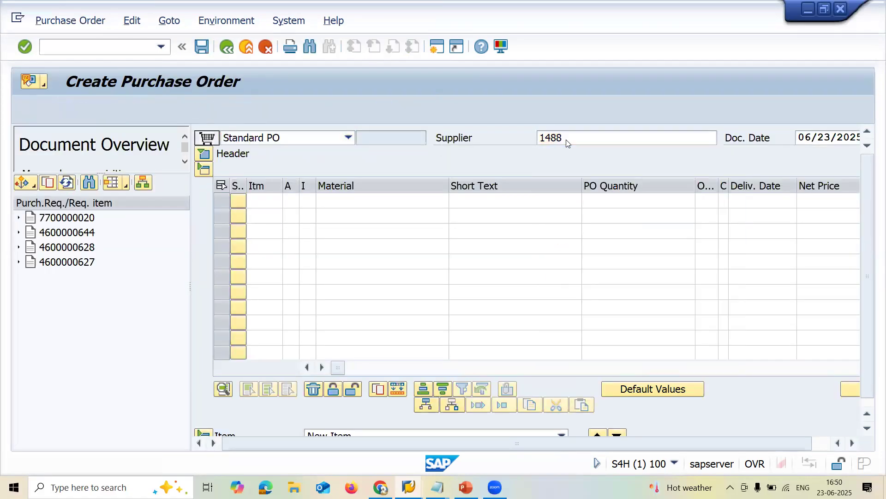
Fill in the order's organizational data with purchasing organization RA11, purchasing group 001 and company code GB10
key(Down)
key(Return)
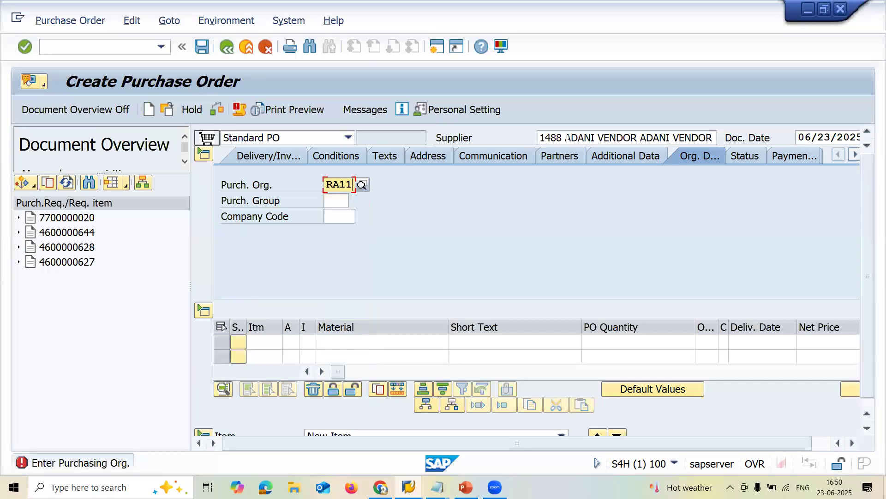
key(Return)
text(001)
key(Return)
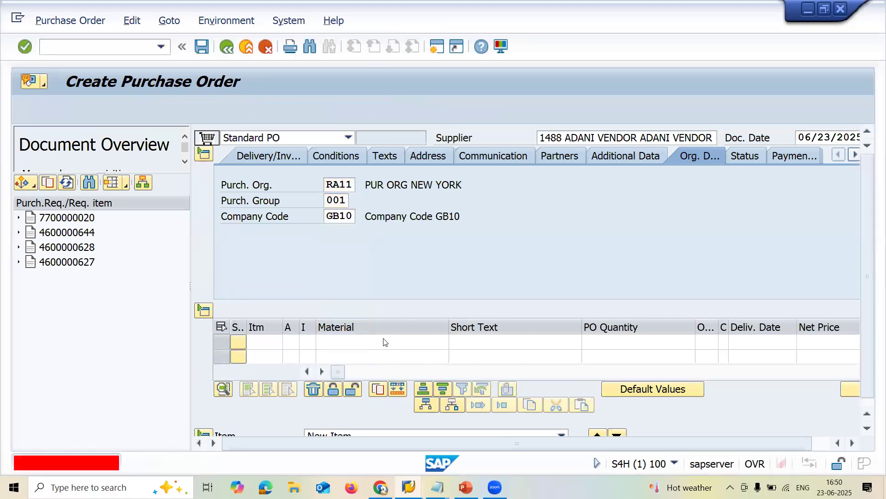
Add an order item for material 600006154 with a PO quantity of 10
click(384, 344)
text(600006154)
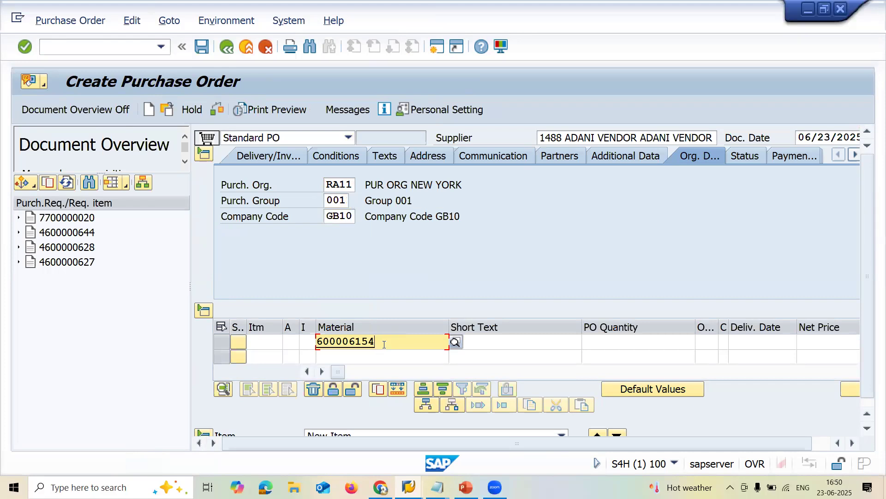
click(655, 349)
text(1)
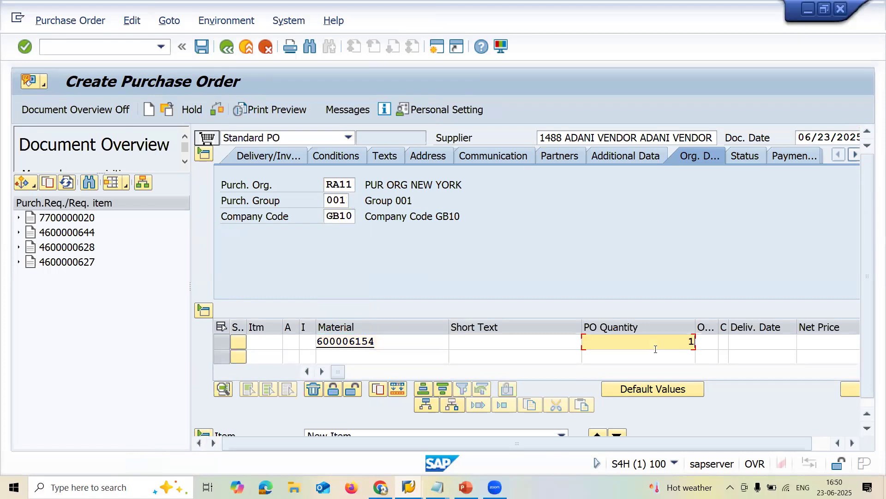
text(0)
key(Return)
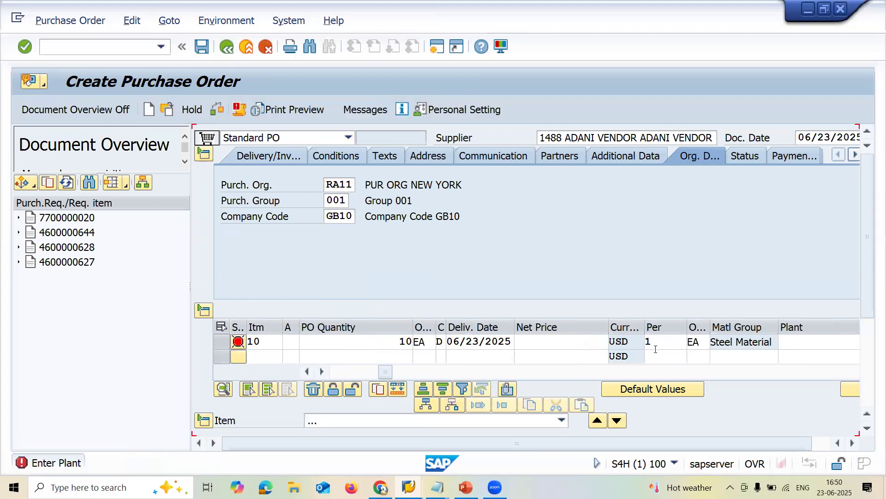
Set both the plant and the storage location of order item 10 to RA11
click(322, 371)
click(322, 371)
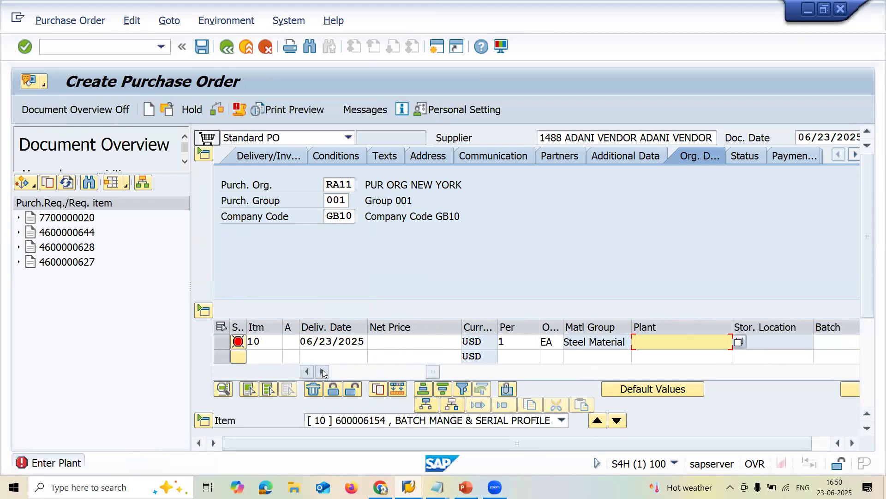
key(F4)
click(684, 150)
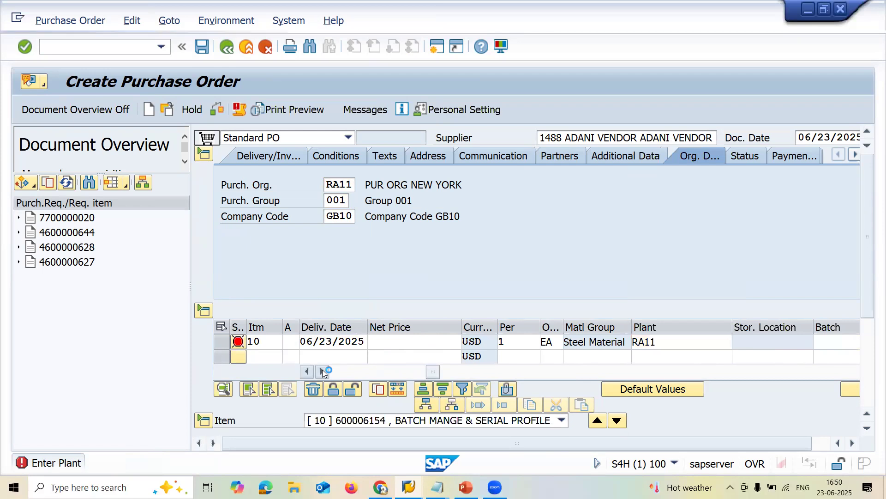
key(Return)
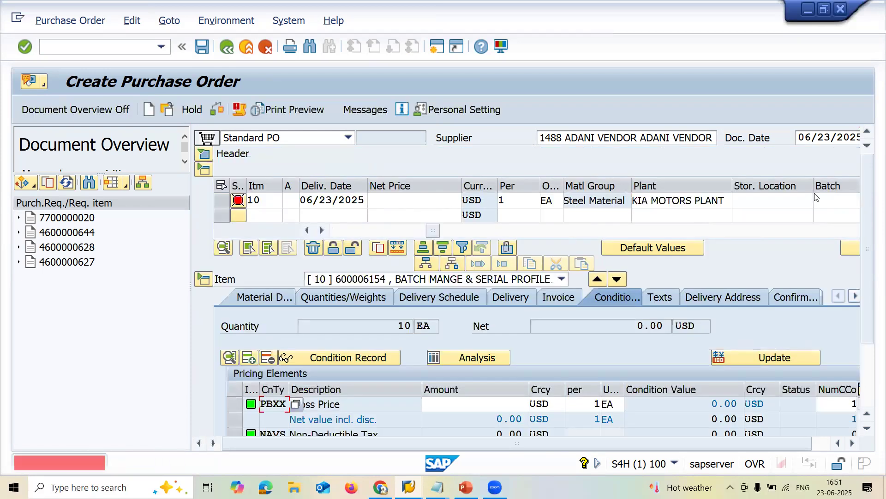
click(796, 198)
key(F4)
key(Return)
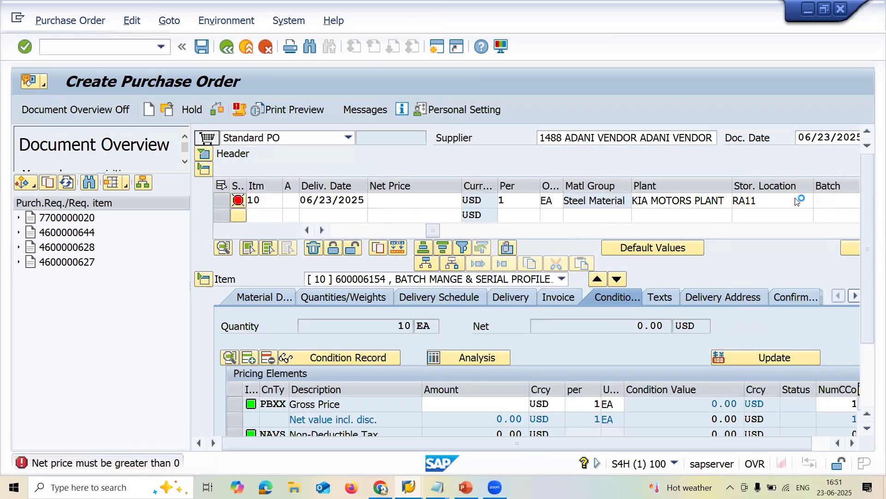
Set the net price of order item 10 to 1000 USD
click(450, 201)
click(447, 214)
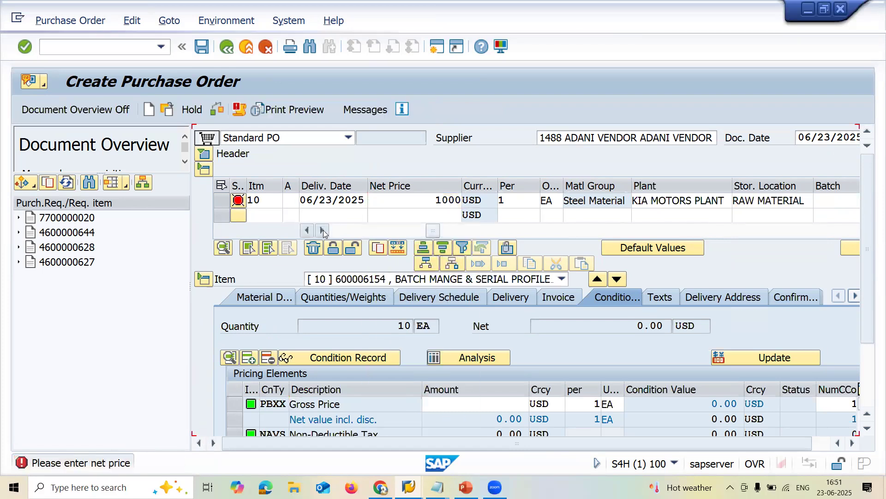
key(Return)
click(322, 230)
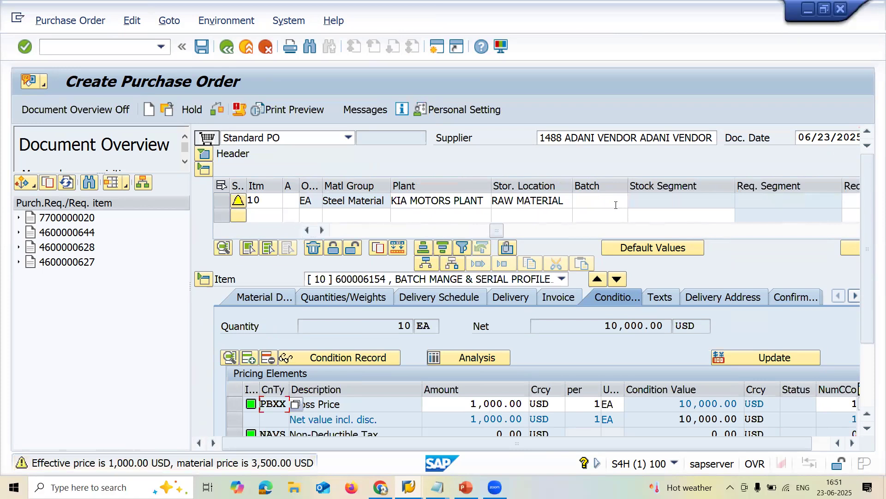
click(611, 203)
click(634, 203)
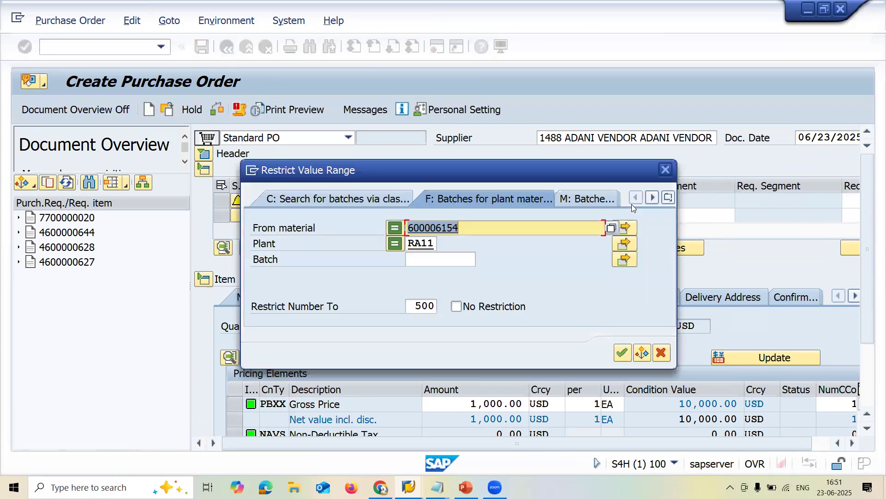
key(Return)
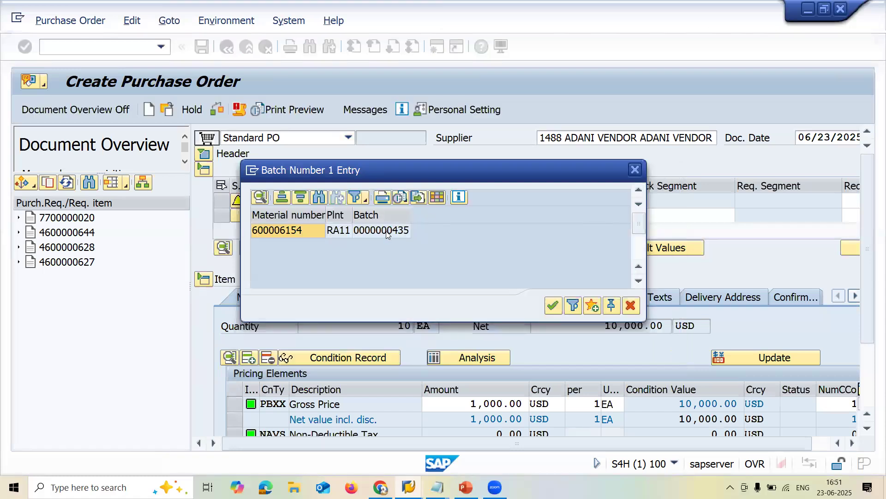
double_click(387, 231)
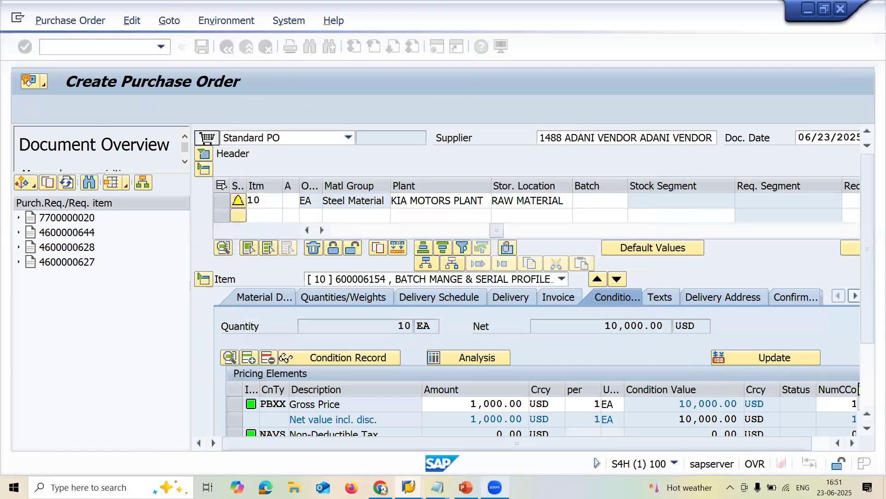
mouse_move(408, 487)
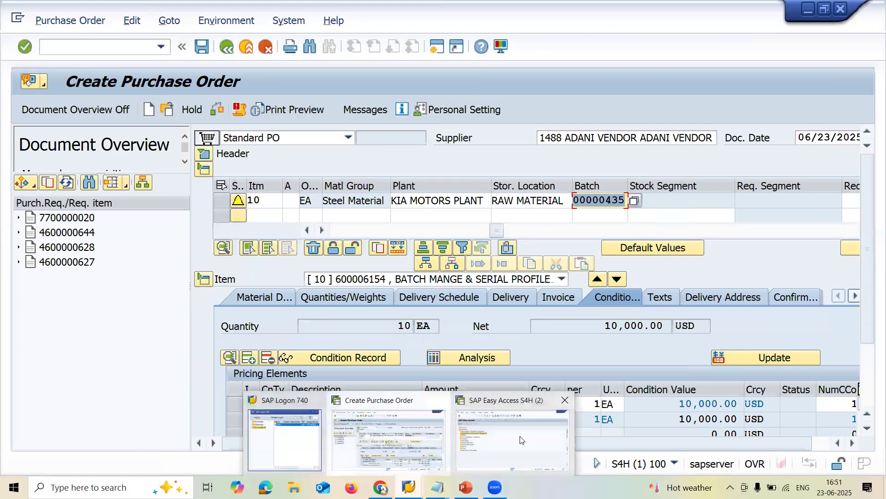
click(520, 439)
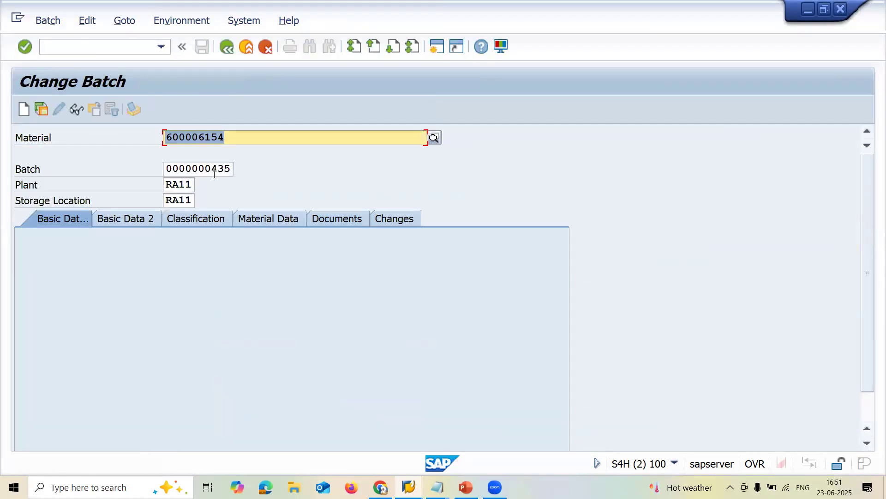
key(Return)
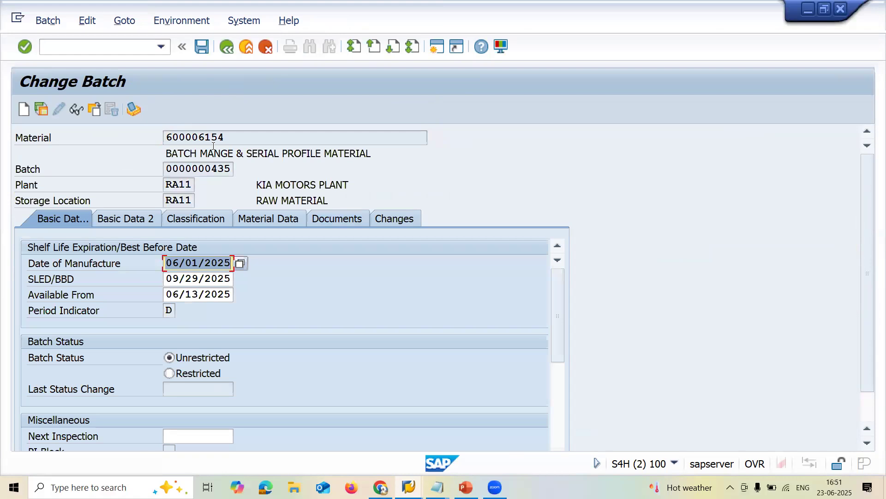
key(alt+Tab)
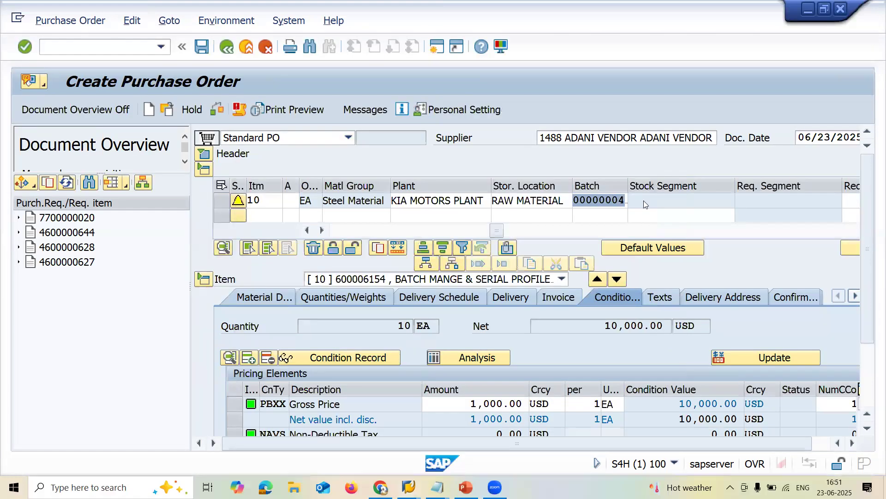
Widen the batch column of the order items and set the confirmation control of item 10 to Confirmations
drag(639, 183, 675, 186)
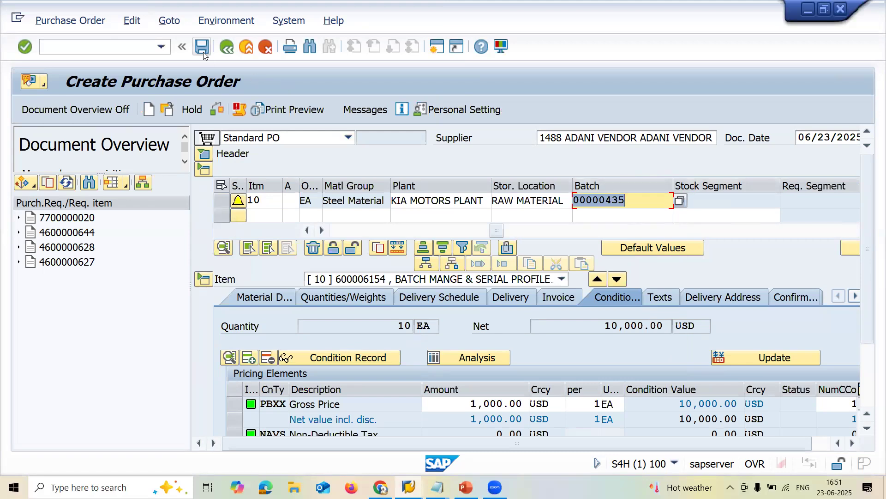
click(807, 300)
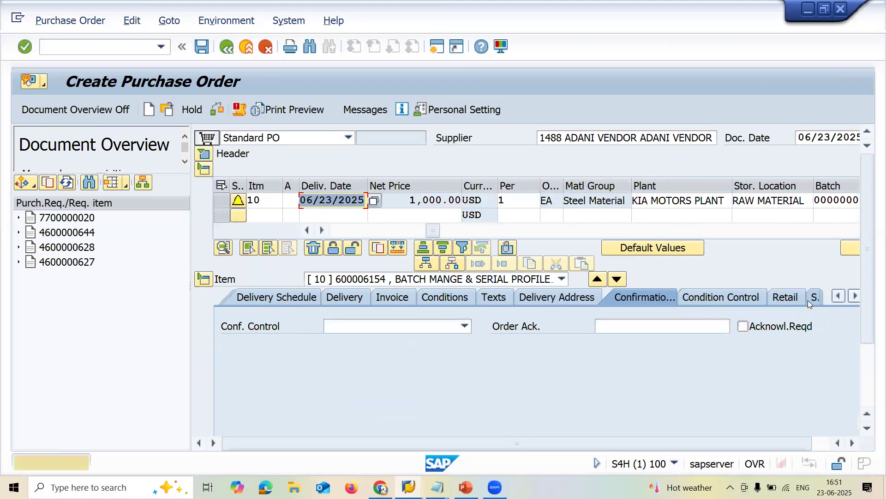
click(446, 328)
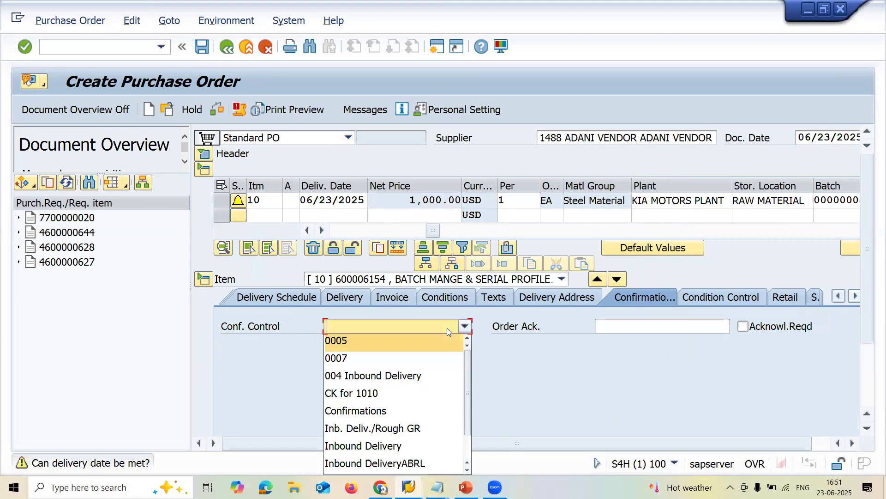
click(427, 411)
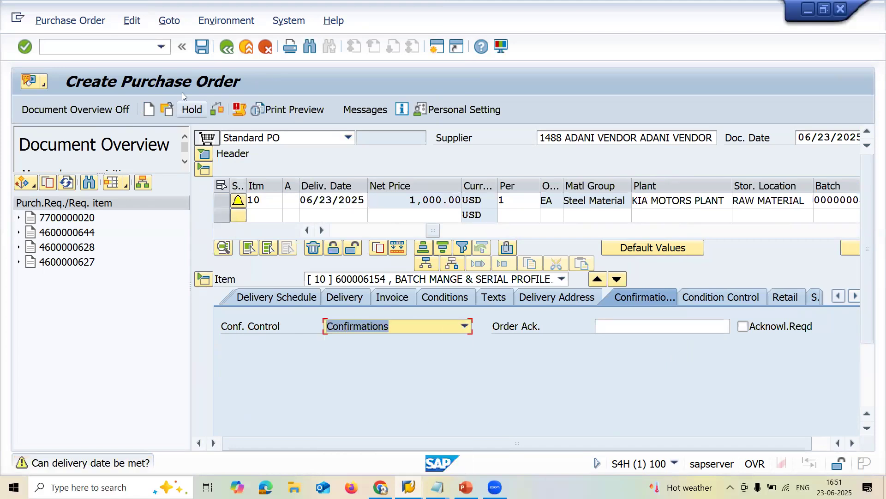
Save the standard purchase order despite the system messages
click(199, 54)
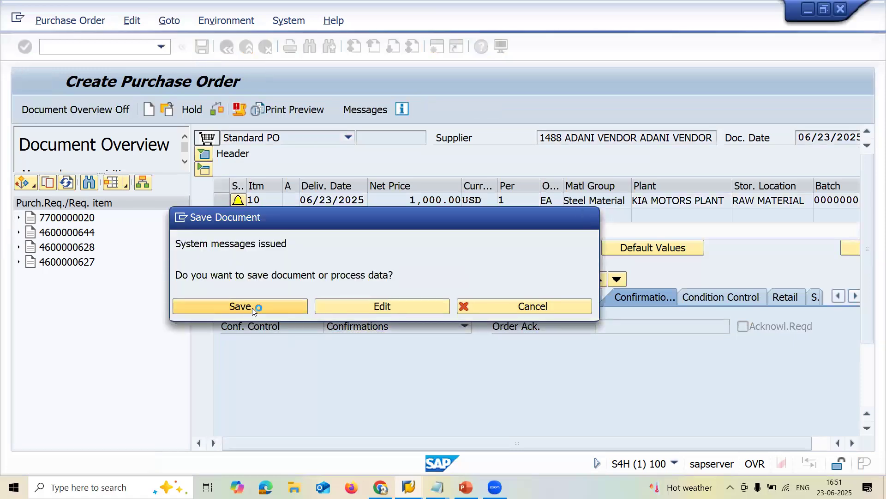
click(252, 307)
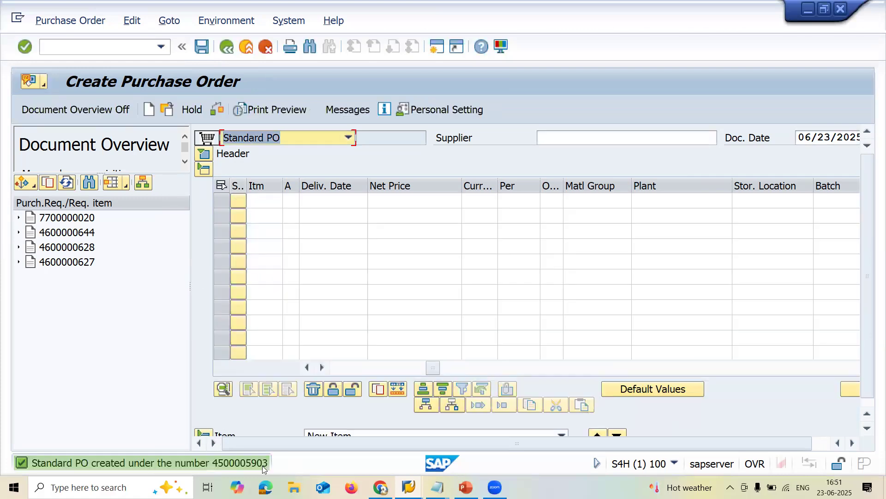
click(251, 463)
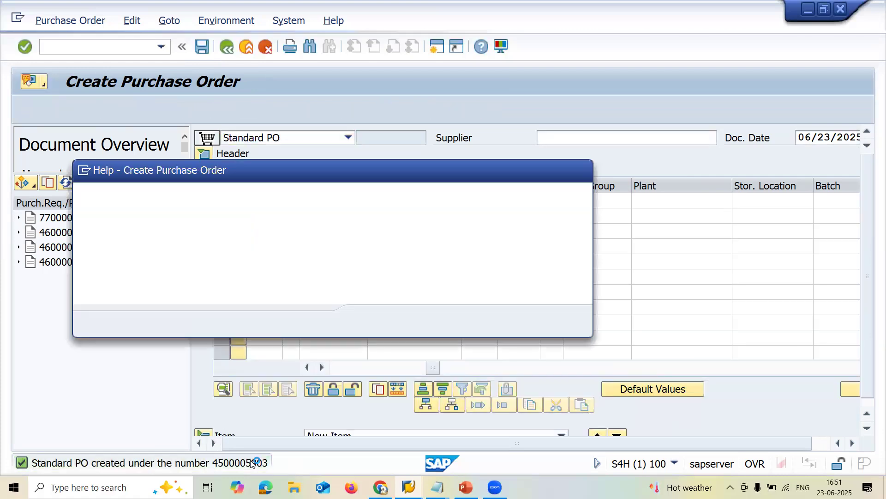
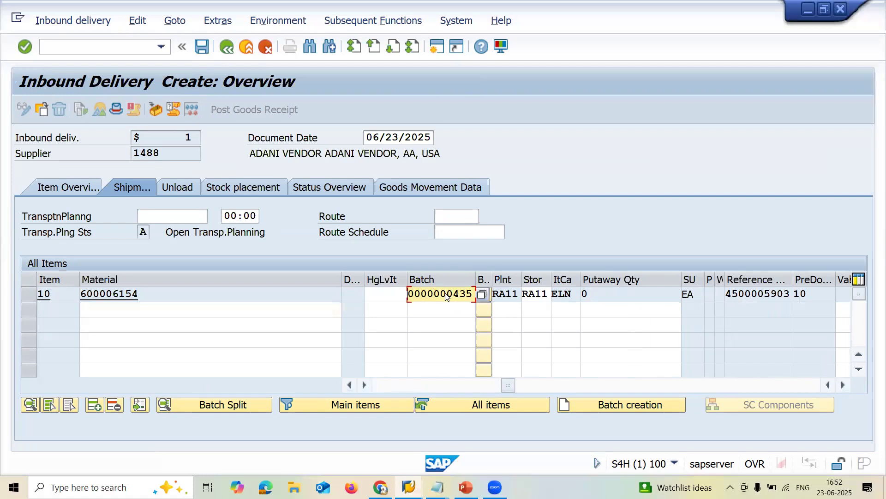
Check the batch and the delivery quantity of item 10 in the inbound delivery
key(shift+Right)
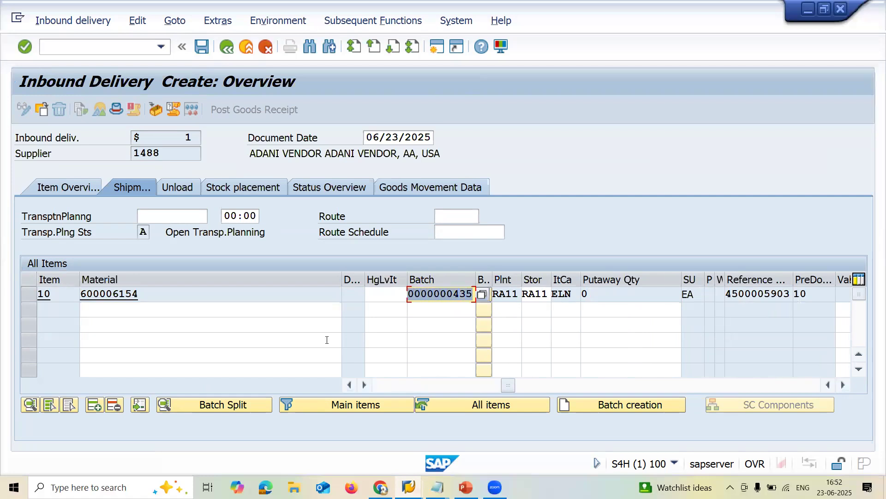
click(377, 387)
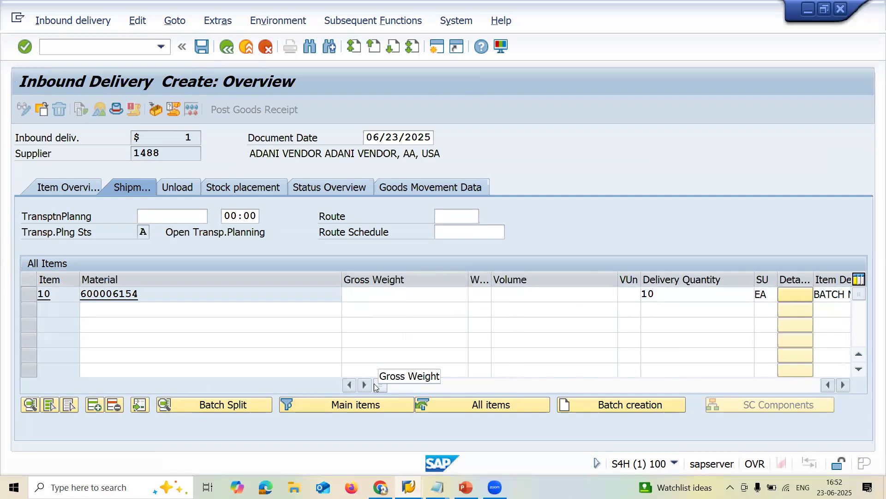
click(675, 290)
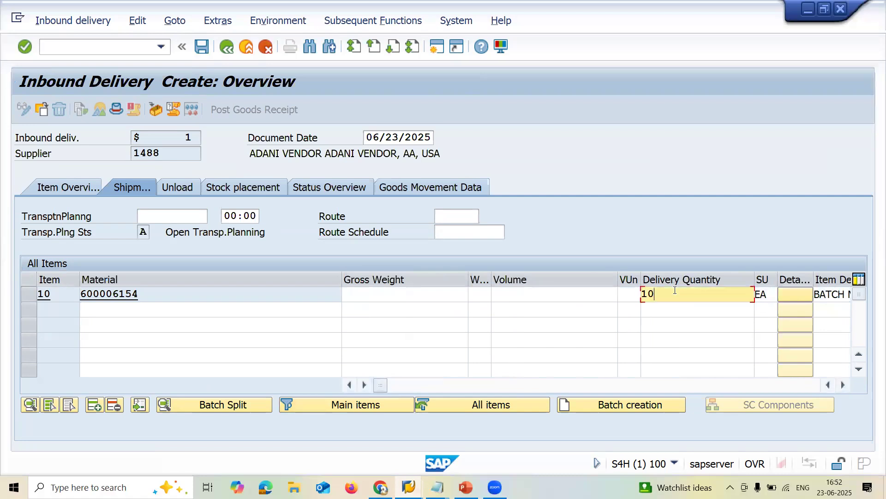
click(29, 294)
click(137, 21)
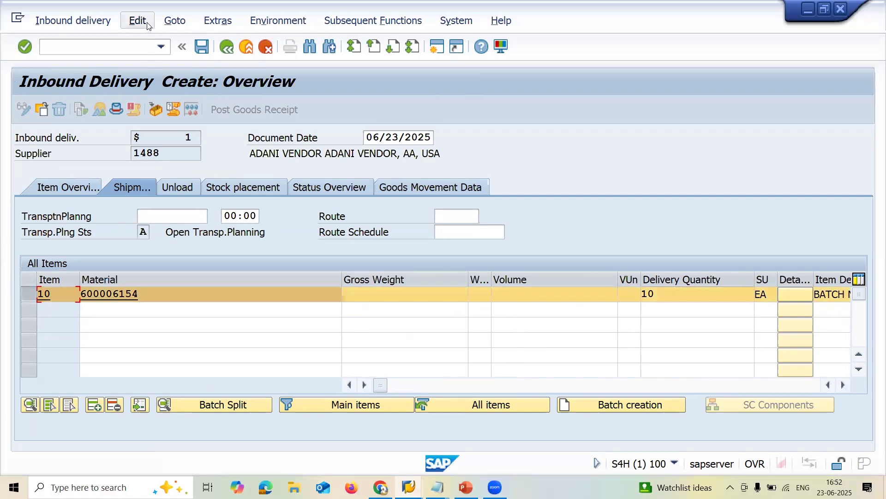
click(170, 24)
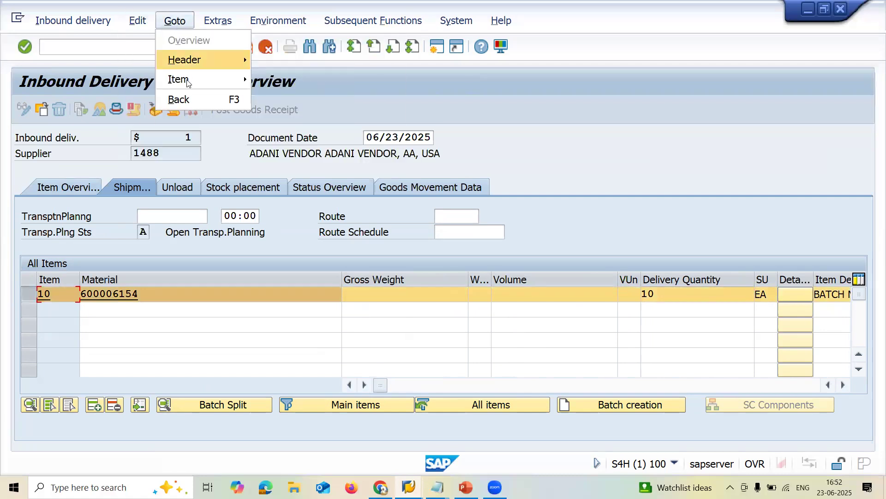
mouse_move(187, 83)
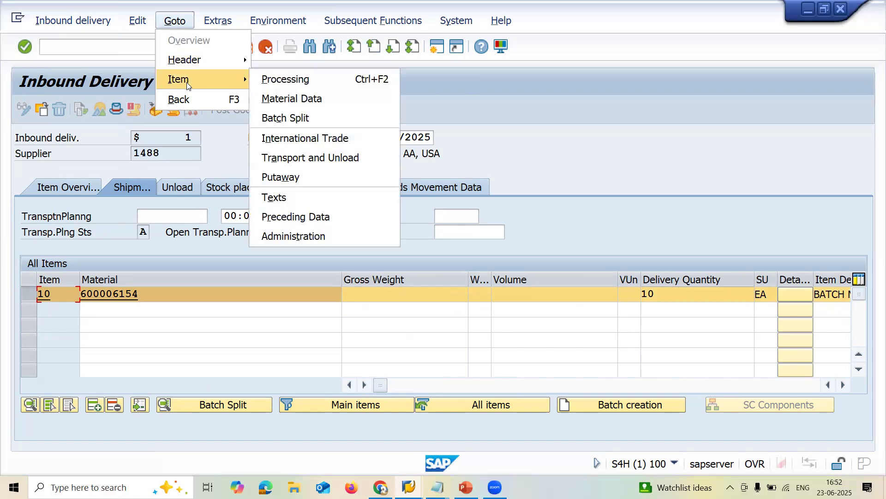
mouse_move(197, 61)
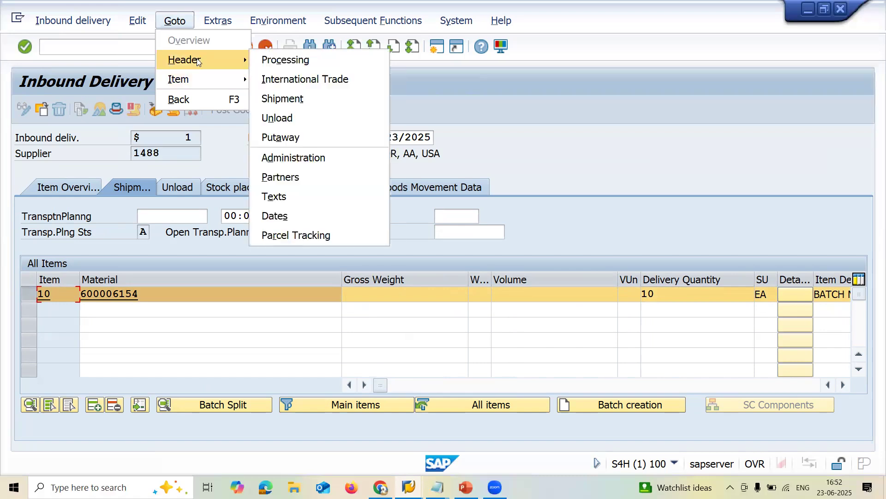
mouse_move(137, 22)
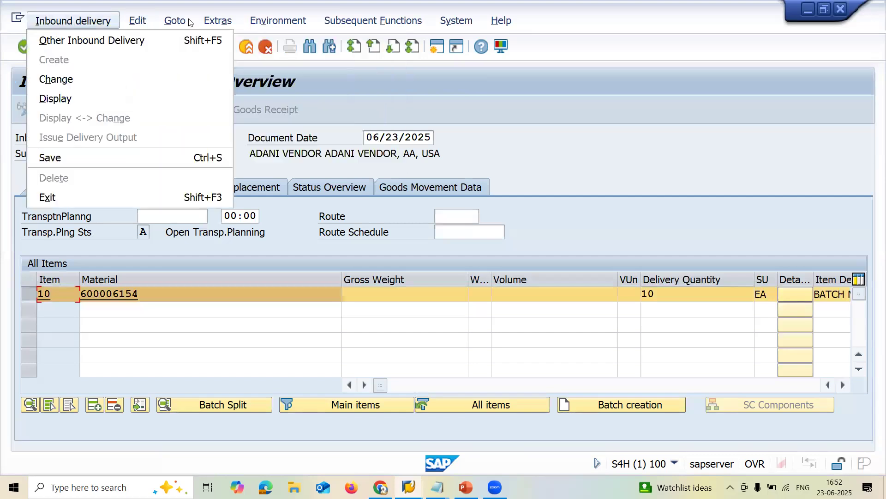
mouse_move(184, 23)
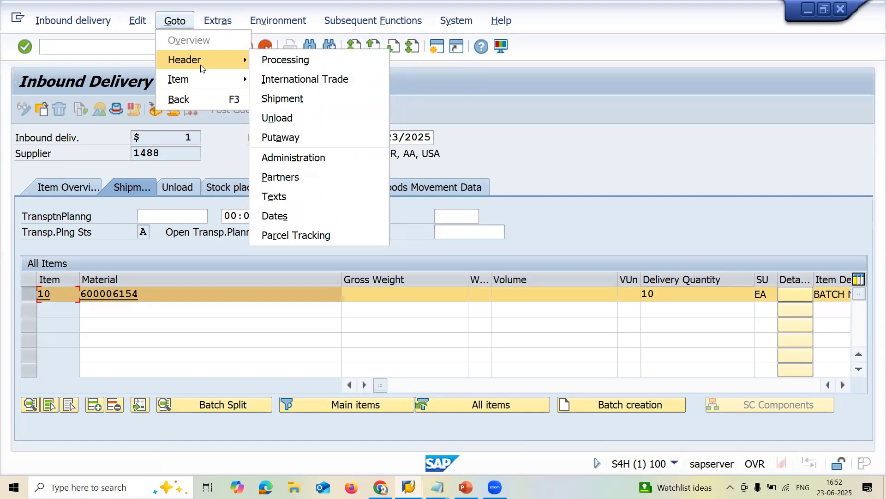
click(203, 157)
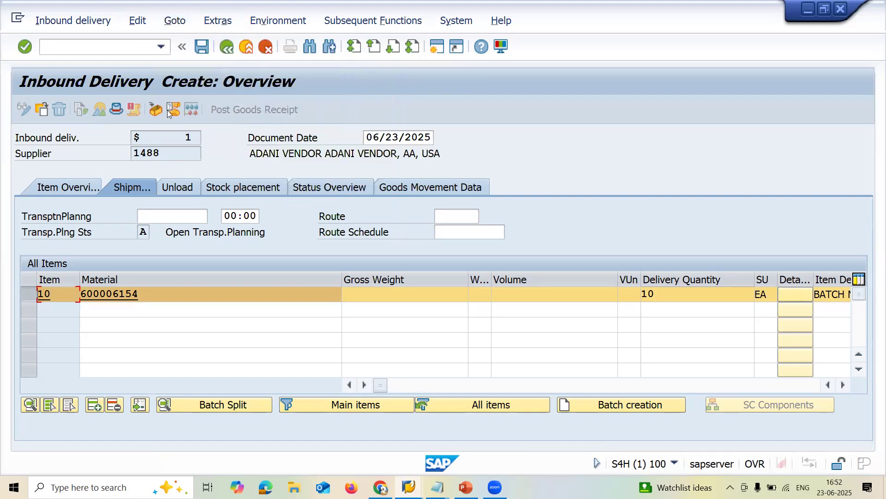
Open packing for the inbound delivery and create a handling unit with packaging material 22304
click(154, 109)
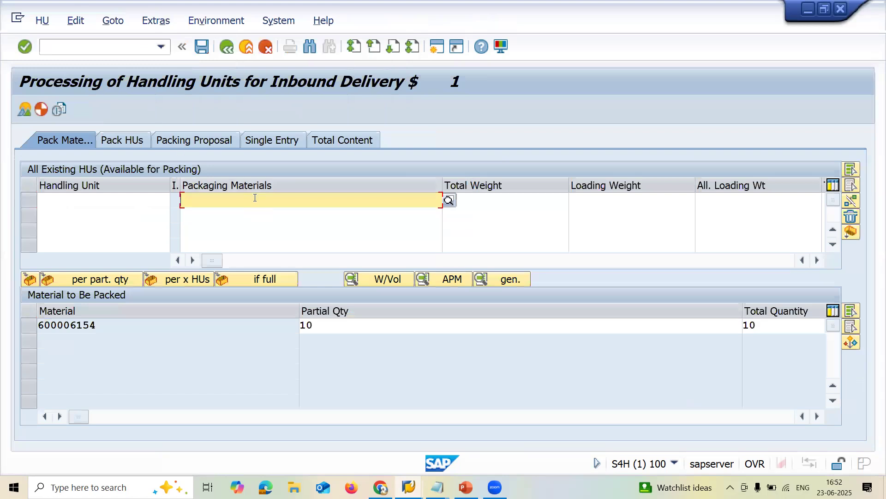
click(255, 198)
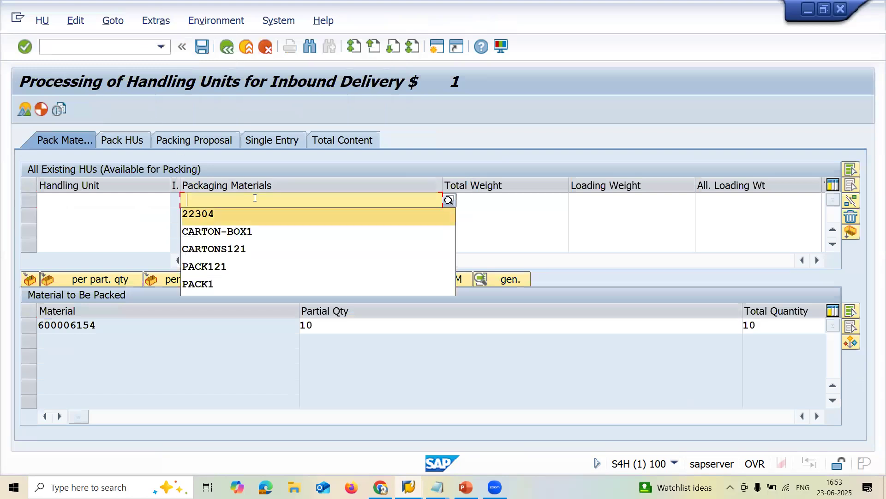
key(Down)
key(Return)
key(Return)
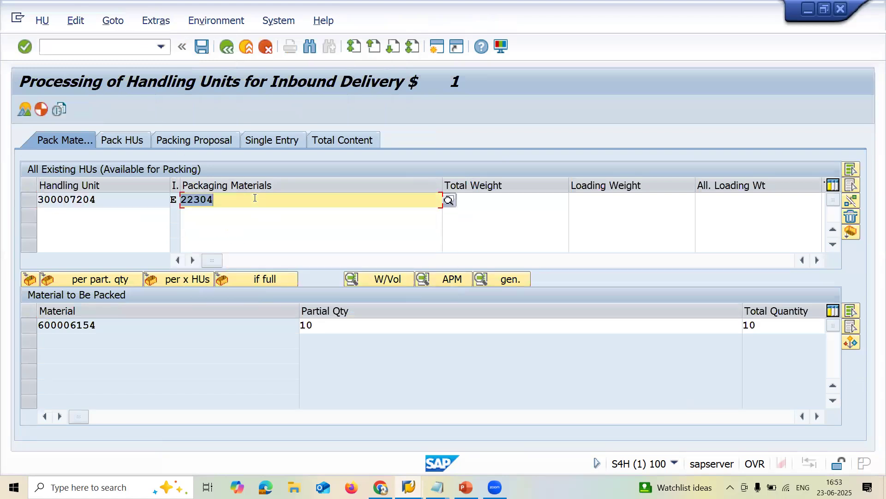
Pack material 600006154 into the new handling unit and return to the inbound delivery overview
click(29, 200)
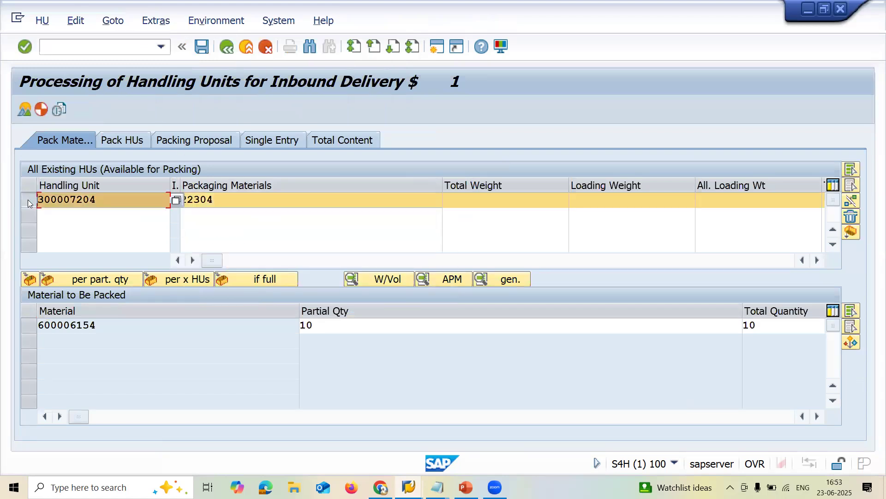
click(24, 329)
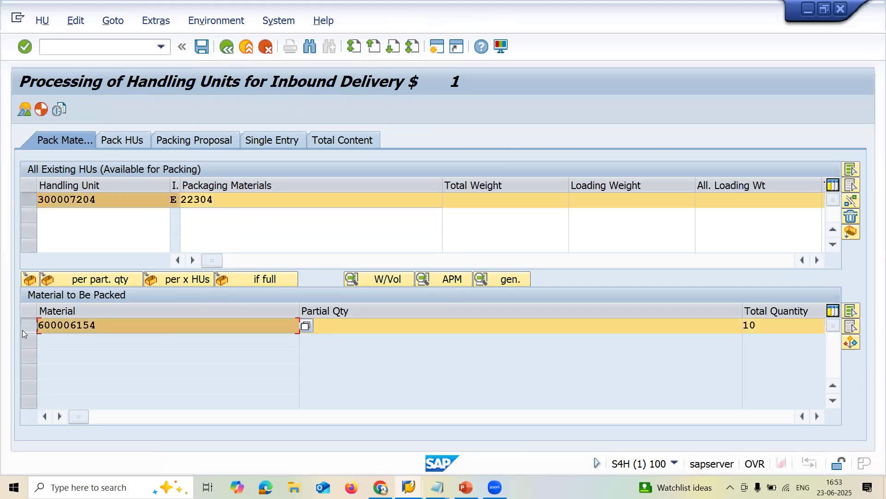
click(29, 283)
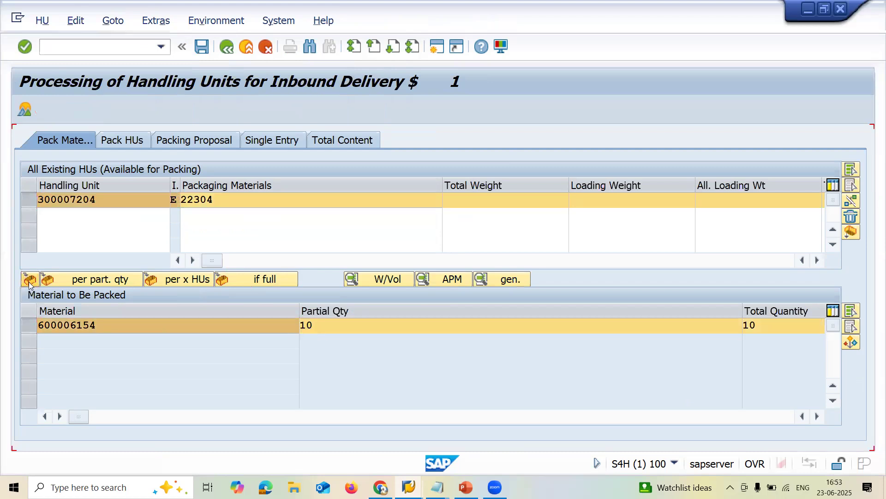
click(218, 53)
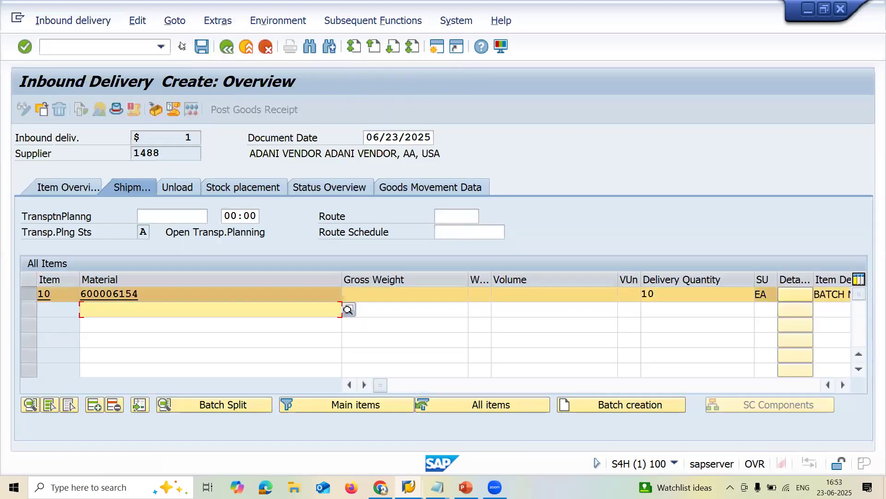
click(138, 20)
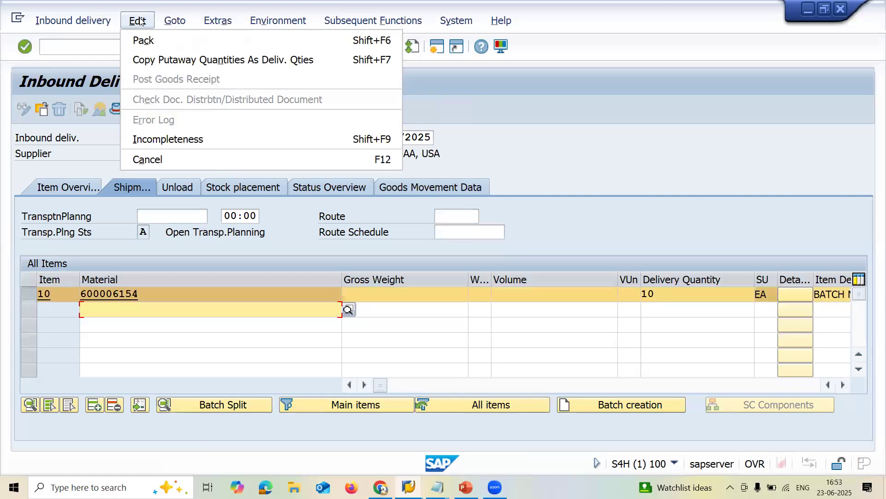
click(107, 21)
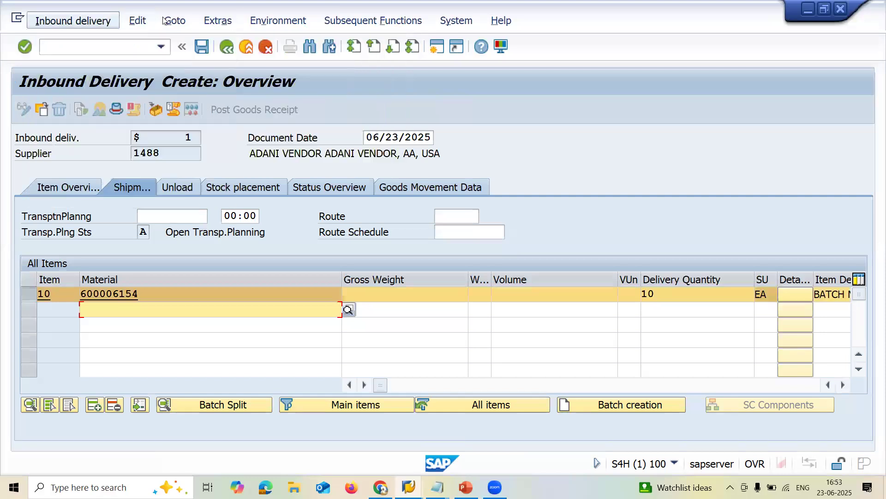
click(176, 21)
mouse_move(200, 79)
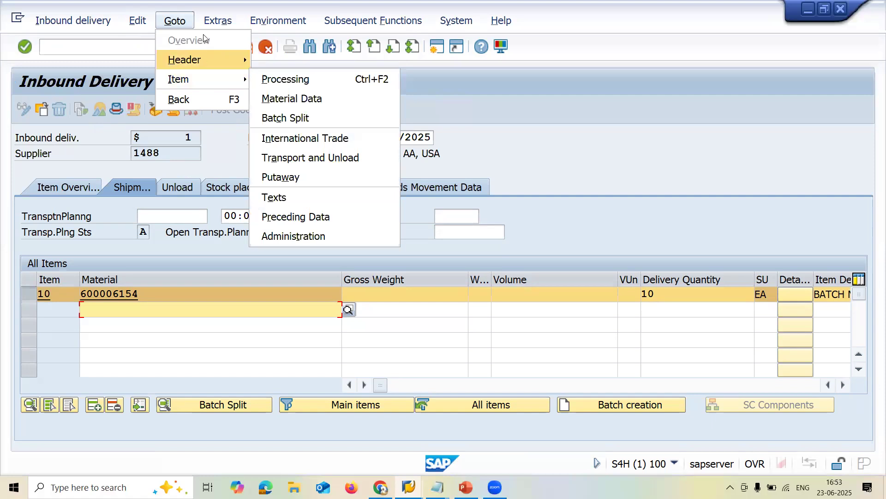
mouse_move(208, 61)
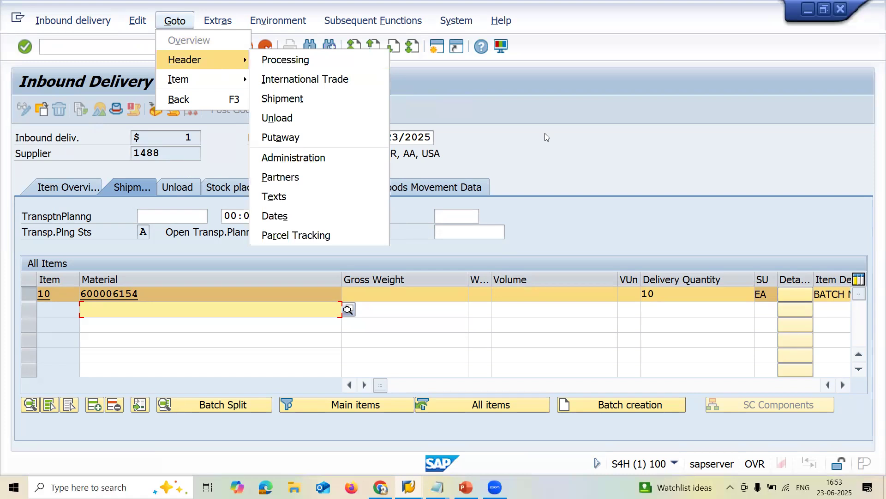
click(546, 137)
Save the inbound delivery for the purchase order despite the incompleteness warning
click(203, 48)
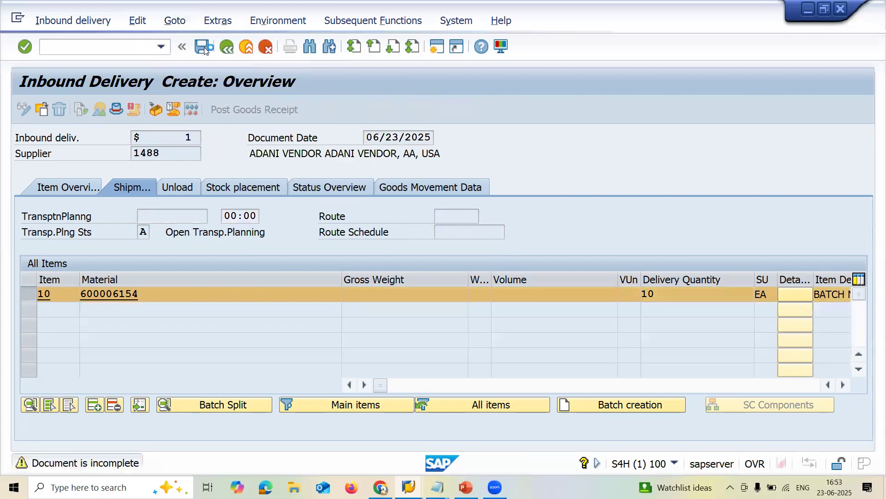
click(204, 48)
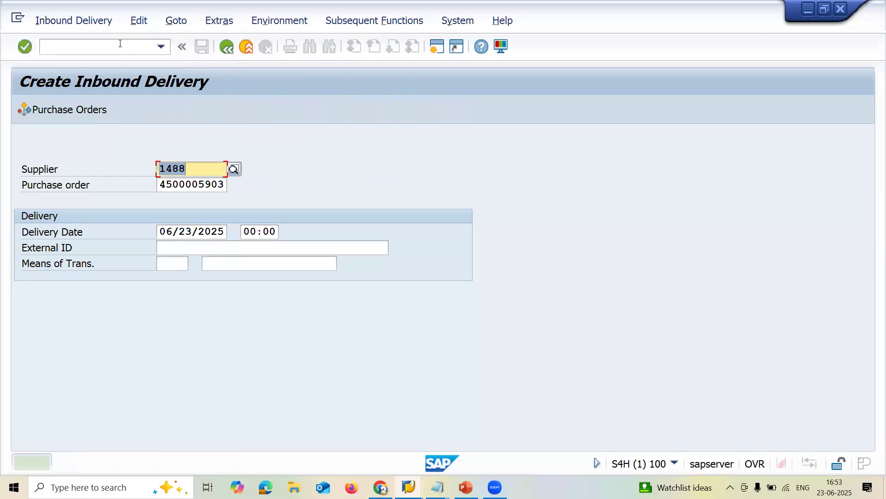
Open the saved inbound delivery for changes with transaction VL32N
click(120, 44)
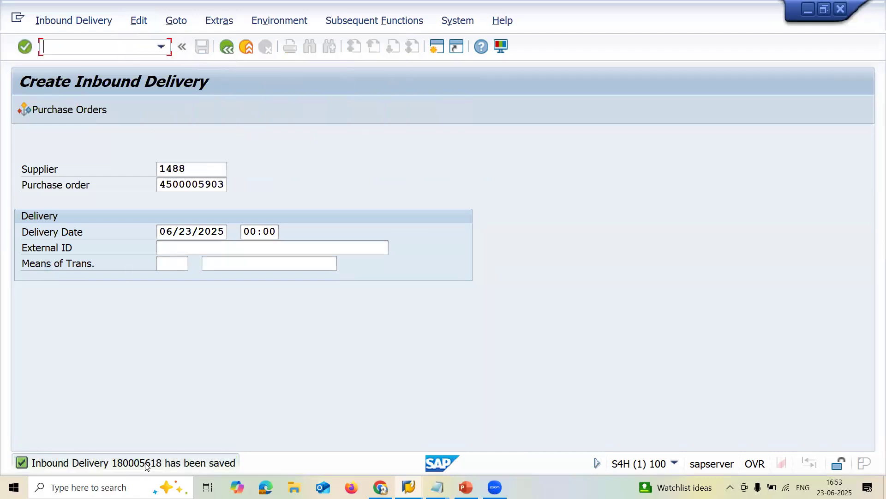
text(/NVL32N)
key(Return)
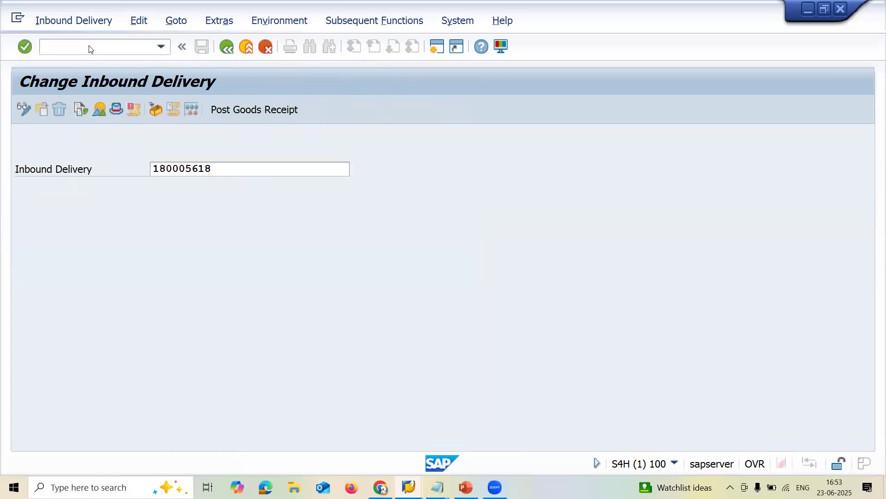
key(Return)
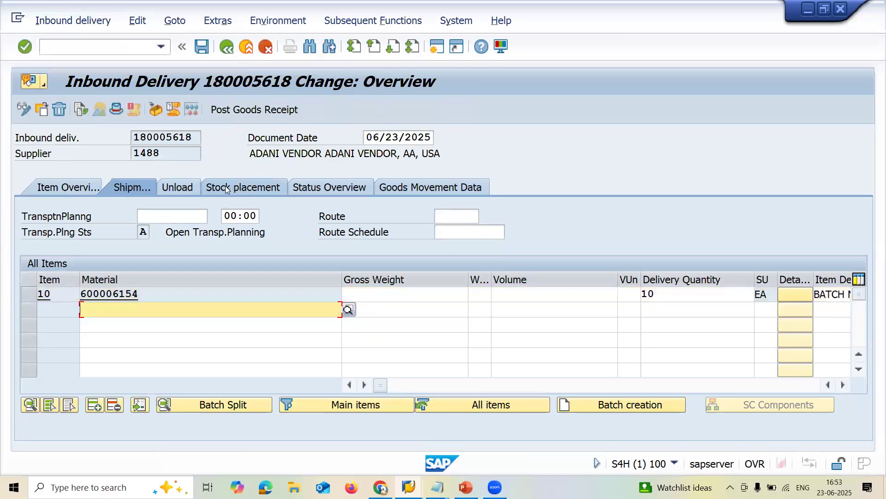
click(142, 26)
mouse_move(175, 21)
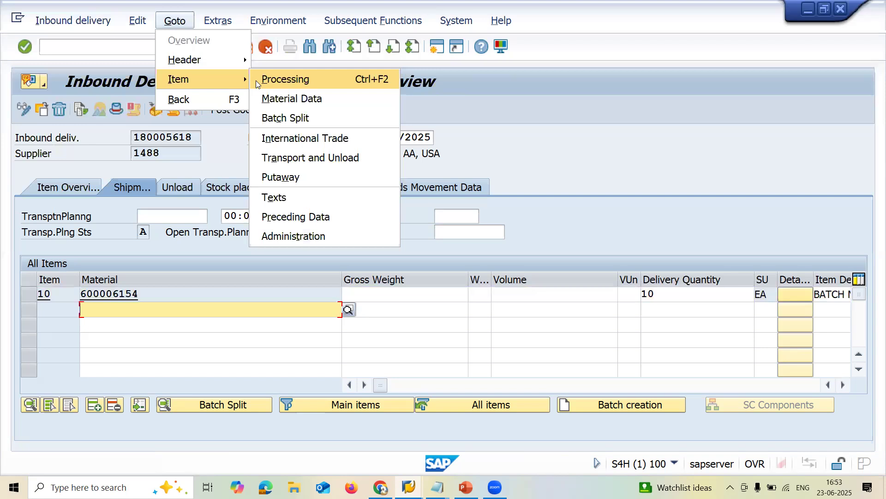
mouse_move(205, 26)
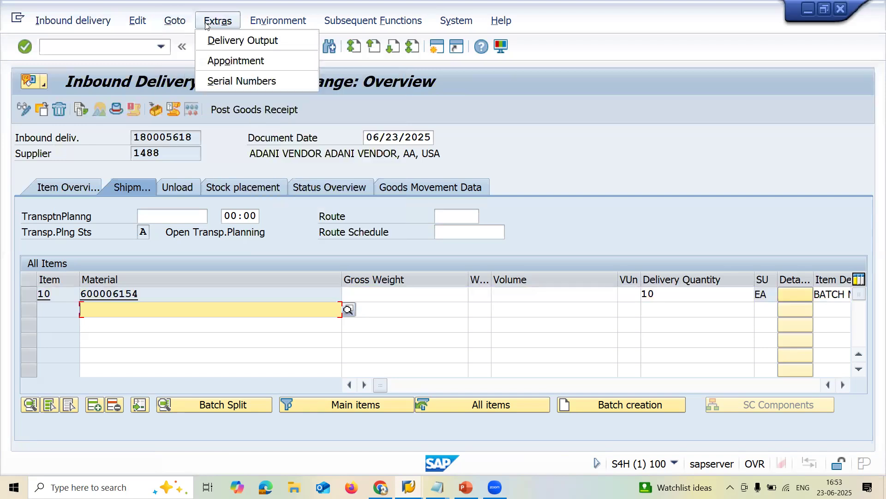
click(226, 163)
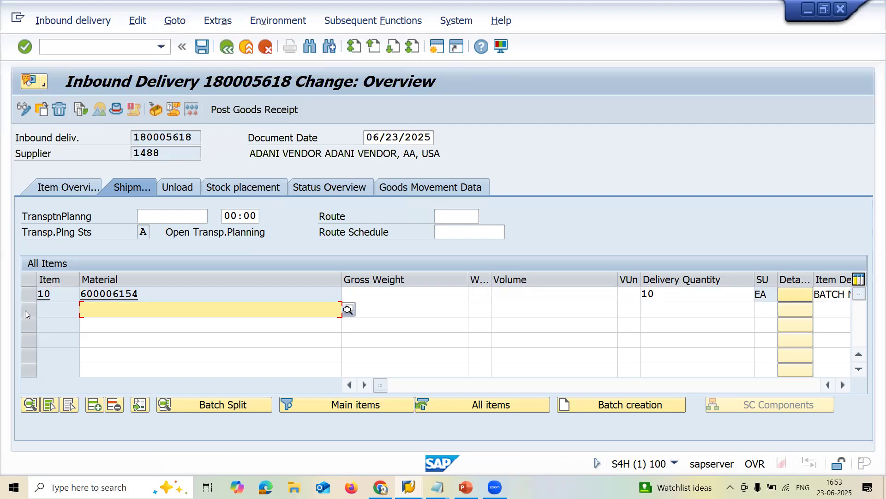
Select item 10, material 600006154, in the inbound delivery's item list
click(25, 296)
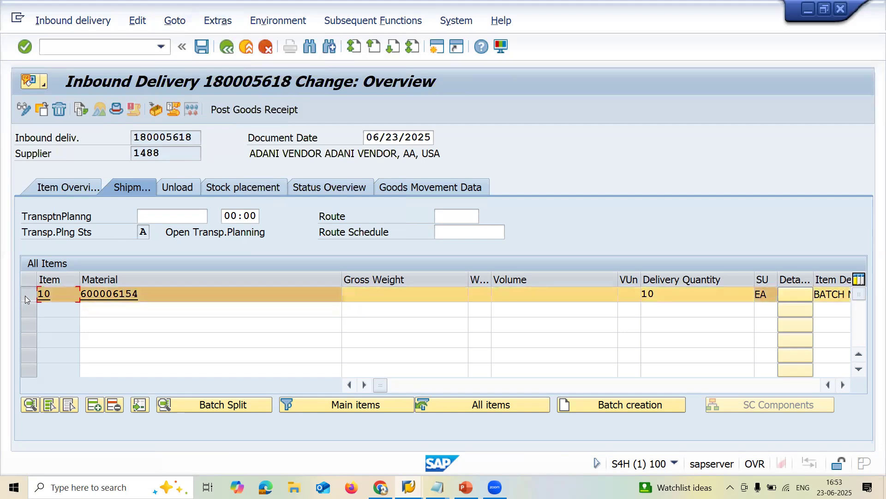
click(175, 21)
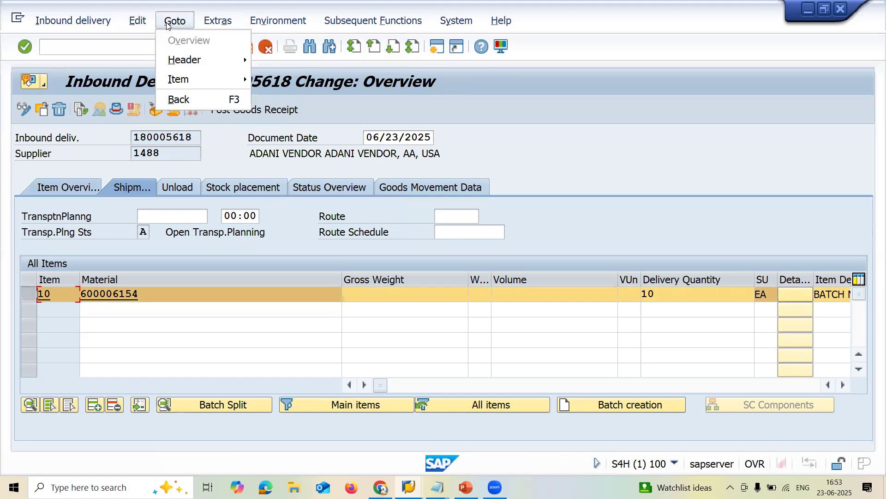
mouse_move(189, 60)
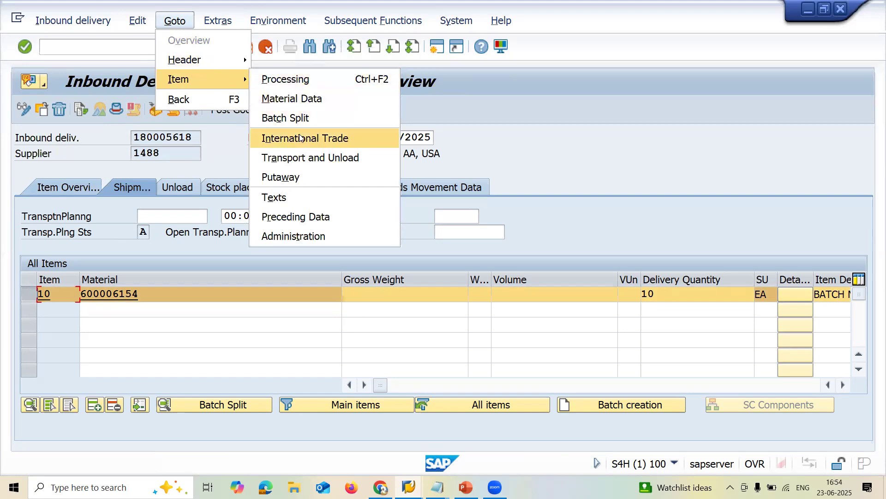
mouse_move(209, 13)
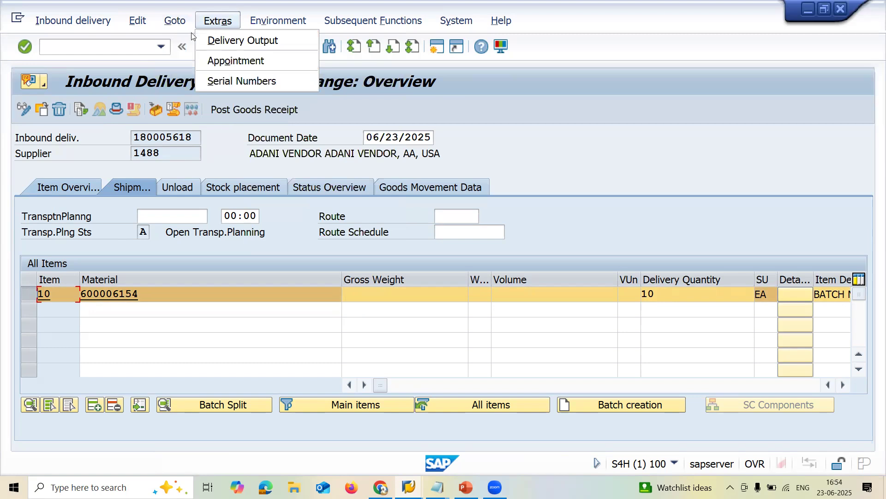
click(292, 80)
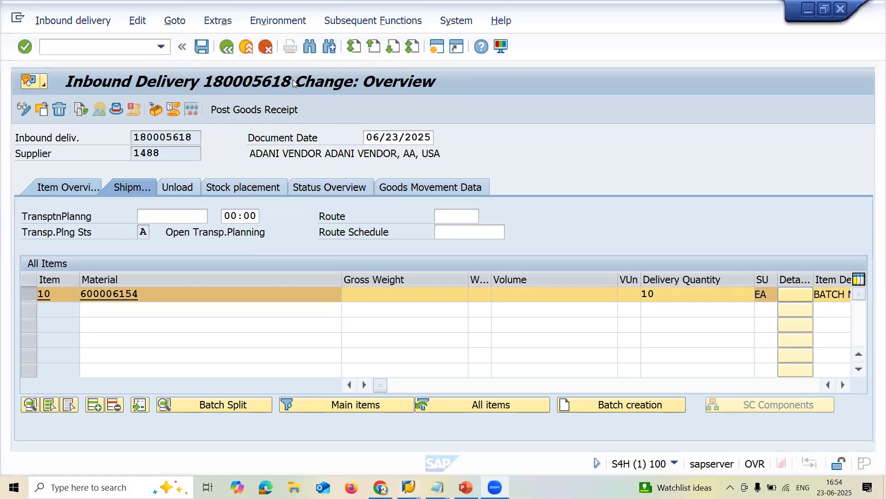
click(267, 23)
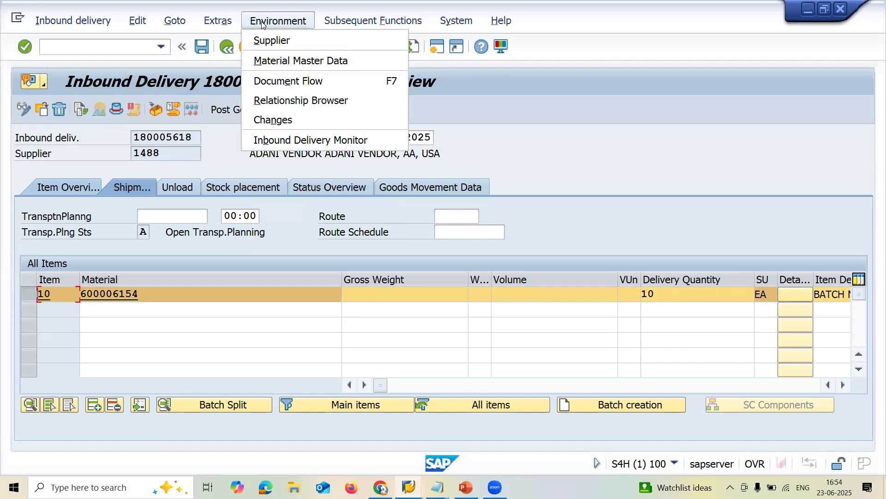
mouse_move(175, 24)
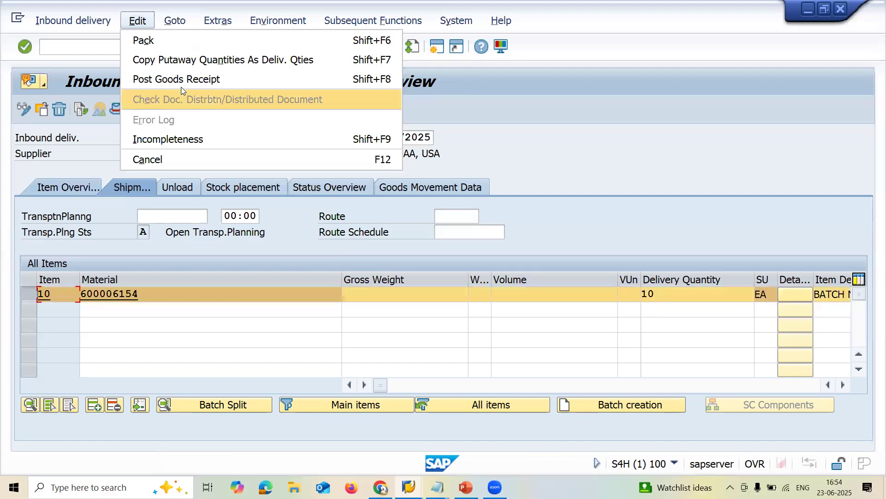
Try to post the goods receipt for the inbound delivery and examine the goods movement error log
click(182, 81)
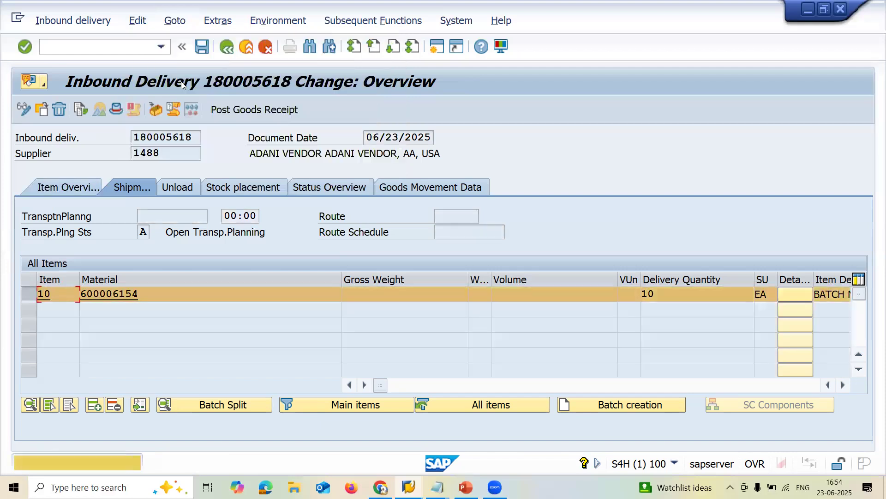
key(Return)
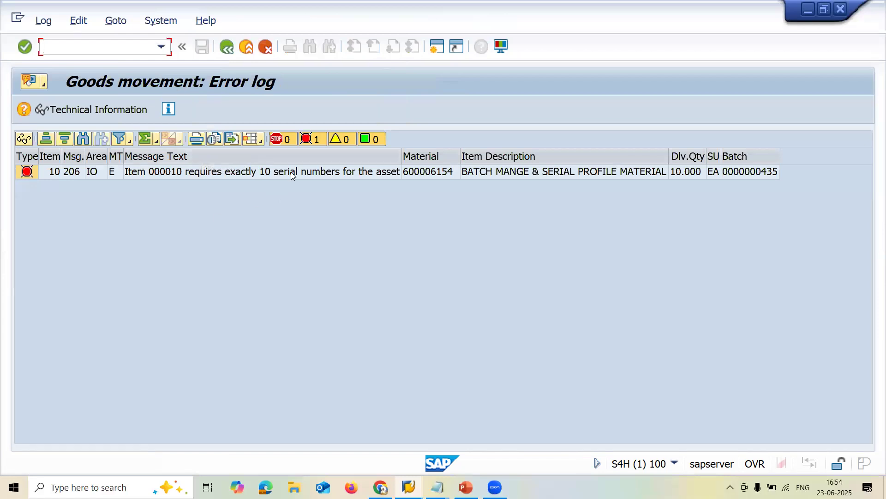
click(361, 172)
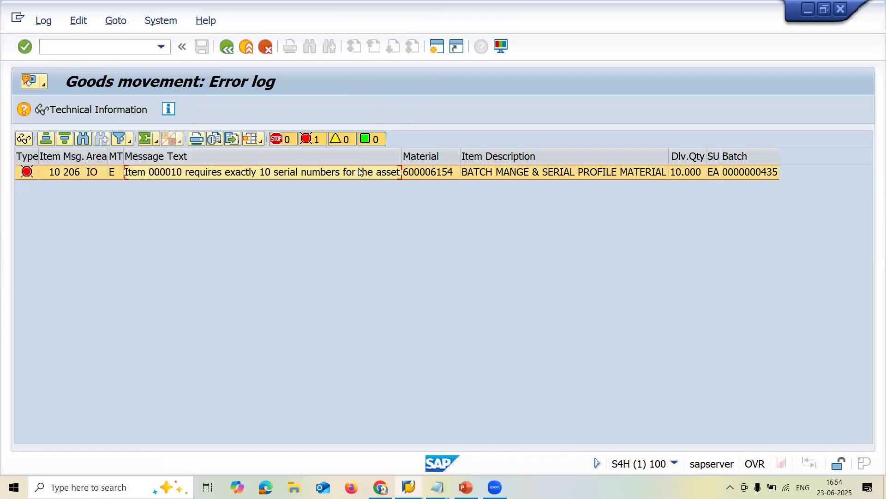
click(230, 42)
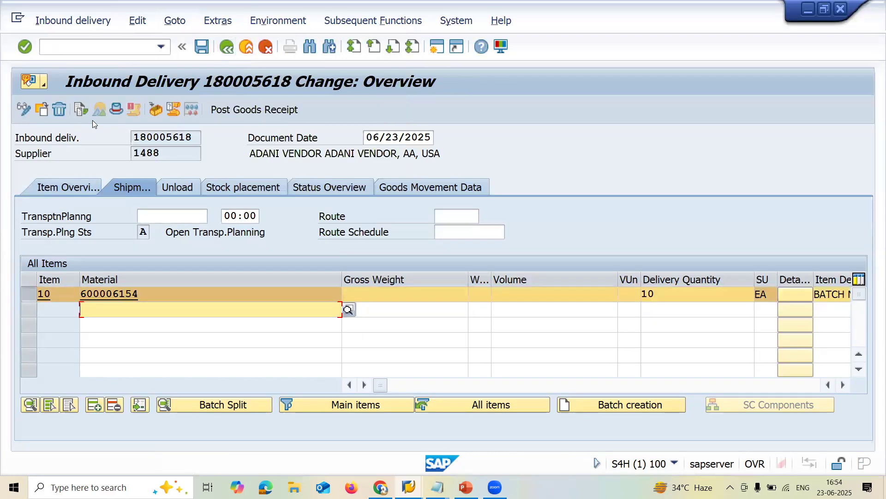
click(116, 110)
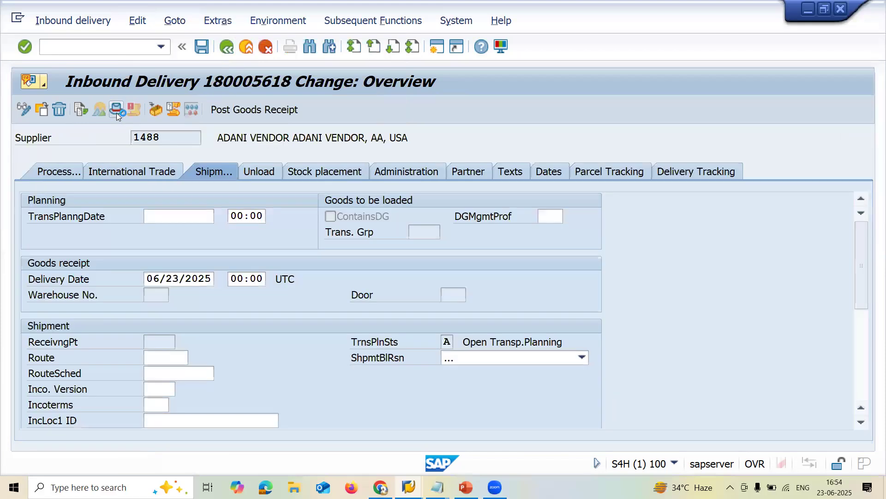
click(226, 47)
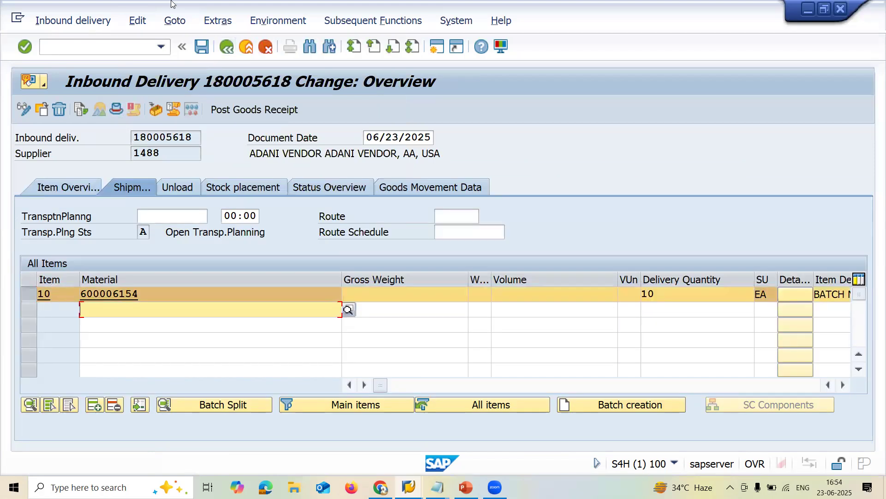
click(171, 19)
mouse_move(198, 78)
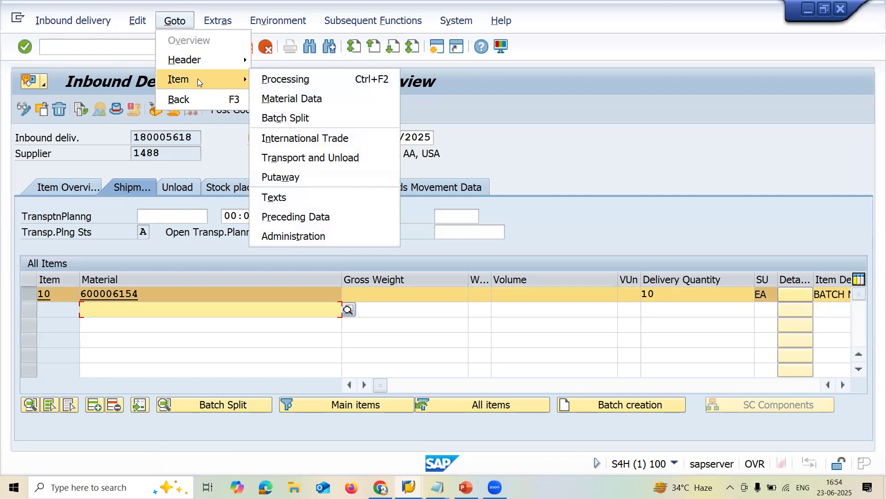
mouse_move(108, 18)
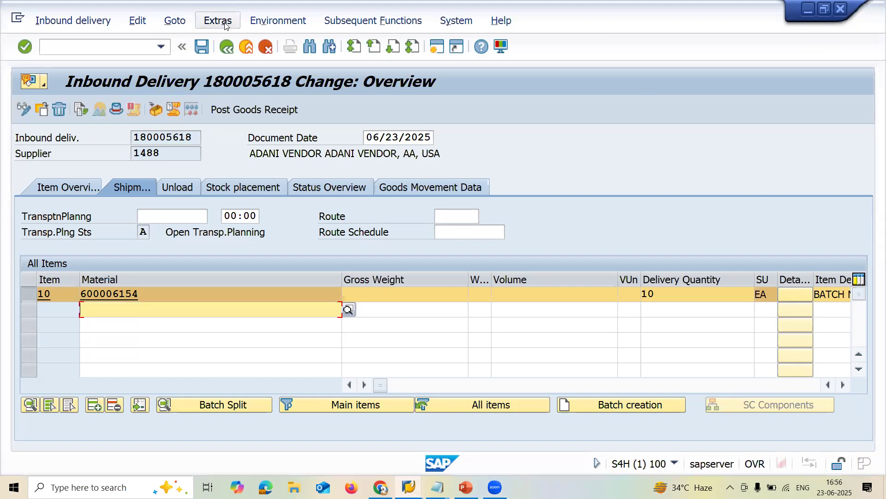
Create the serial numbers for delivery item 10 automatically, accept them and try to post the goods receipt
click(225, 23)
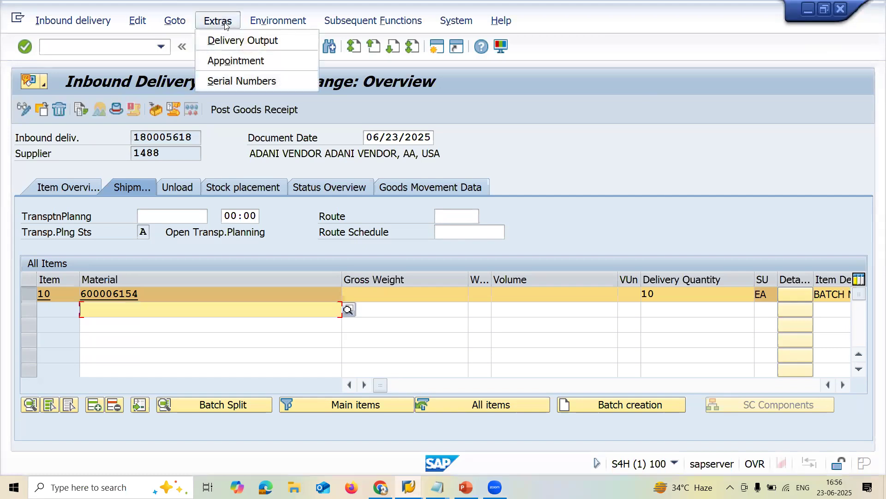
click(240, 85)
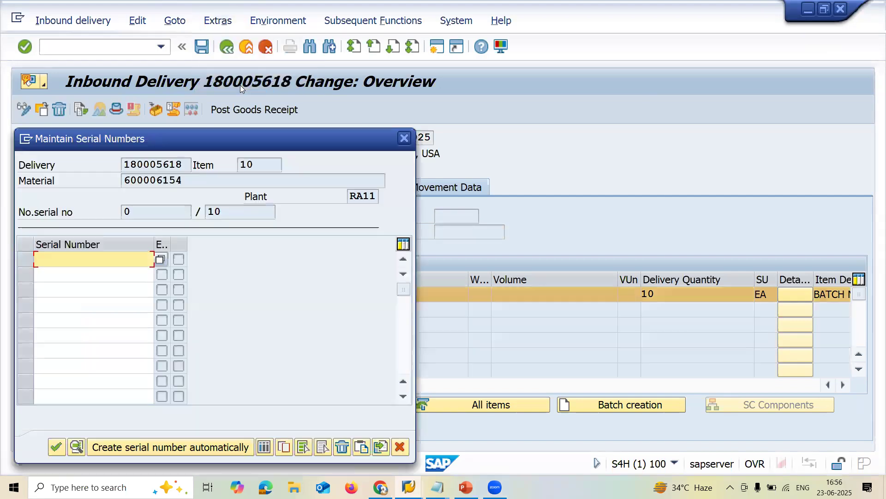
click(214, 447)
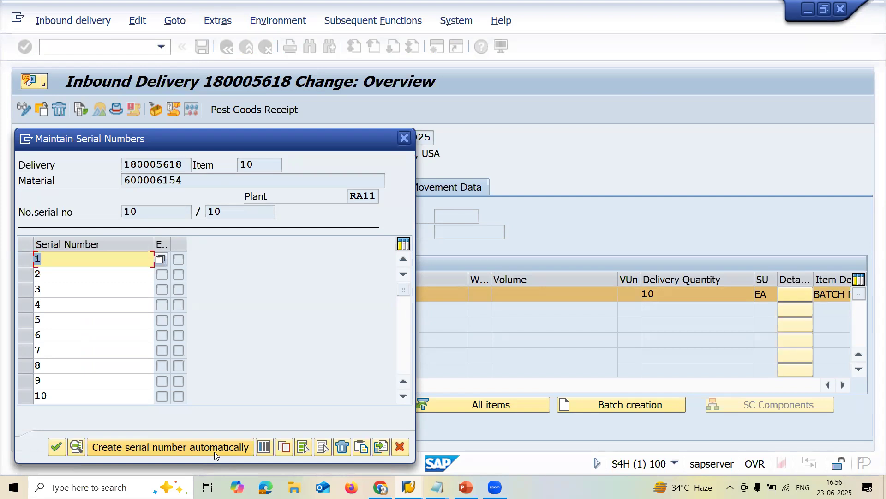
click(57, 447)
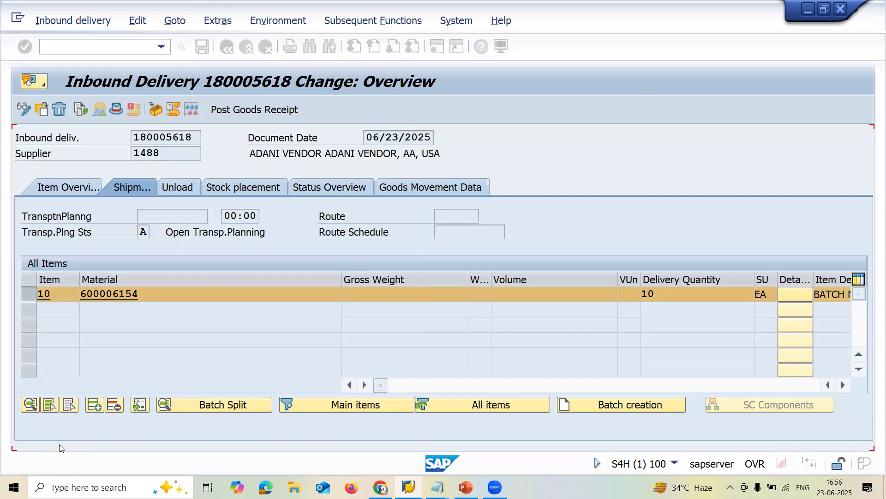
click(256, 110)
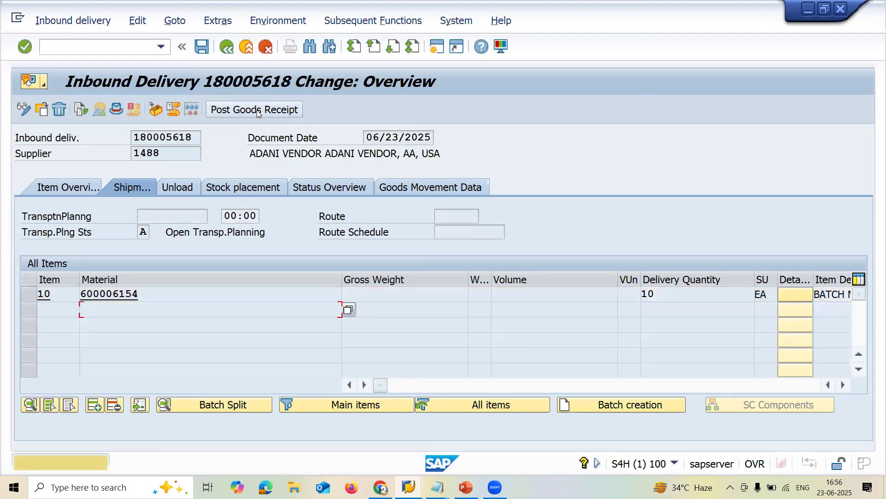
click(256, 109)
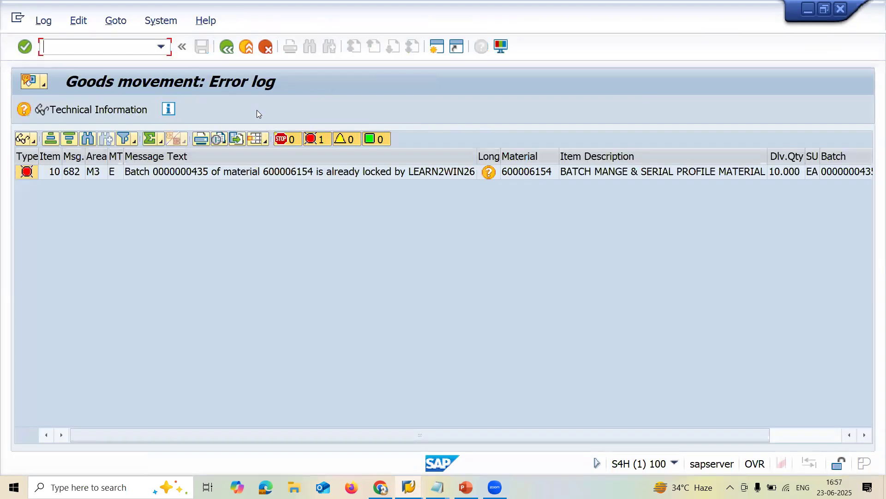
Exit the Change Batch transaction in the other session with /n and post the goods receipt for the inbound delivery
mouse_move(409, 487)
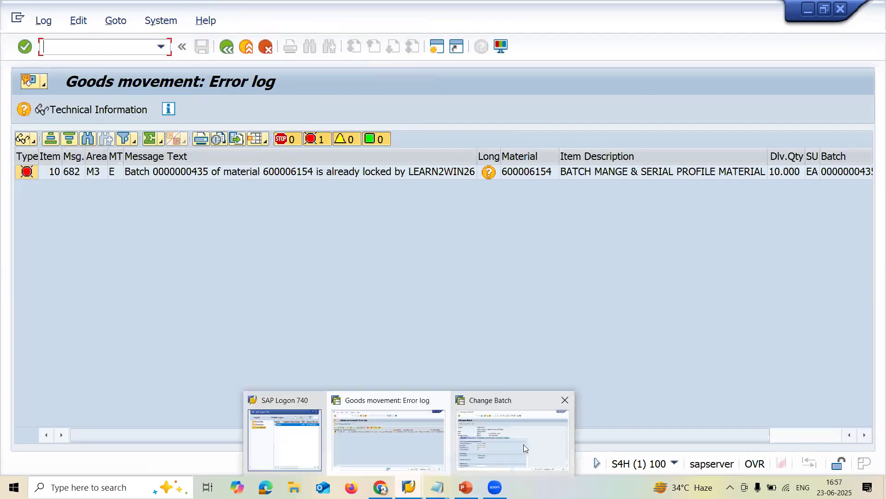
click(529, 445)
key(Return)
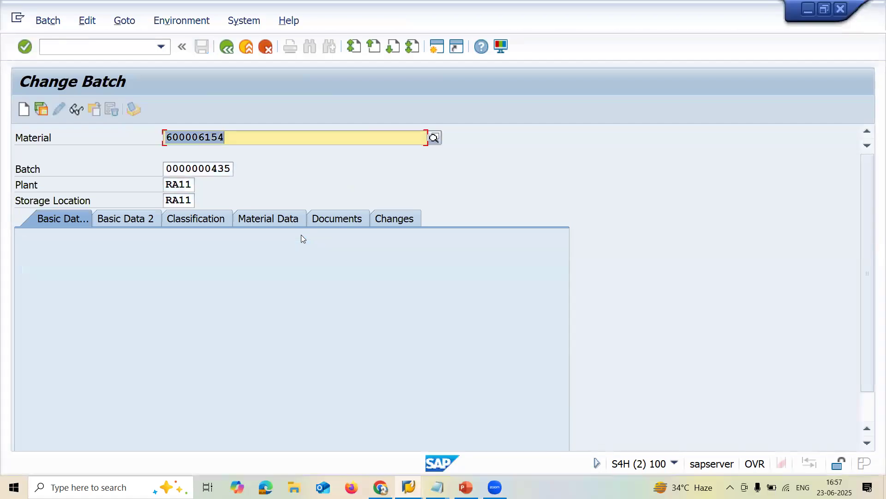
key(Return)
click(97, 46)
text(/n)
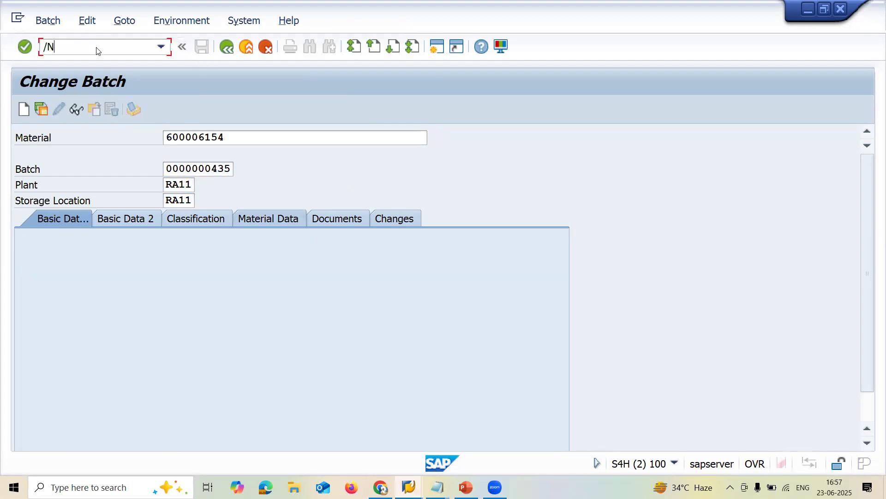
key(Return)
key(alt+Tab)
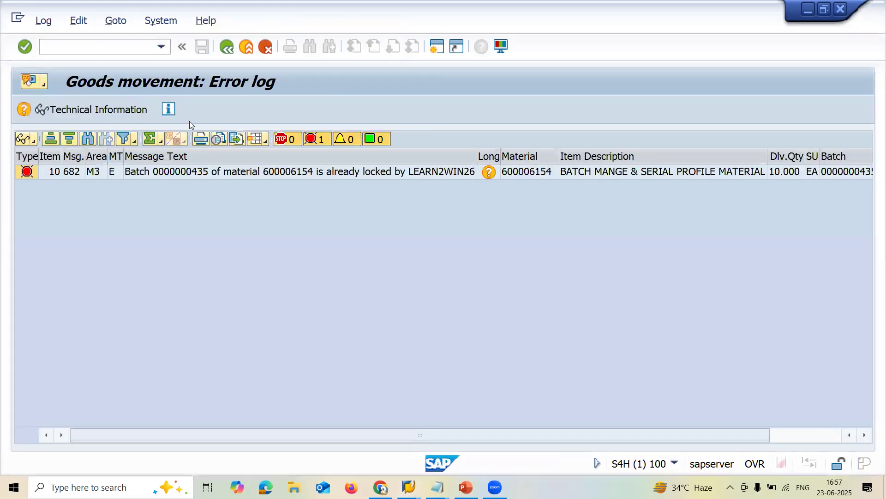
key(F3)
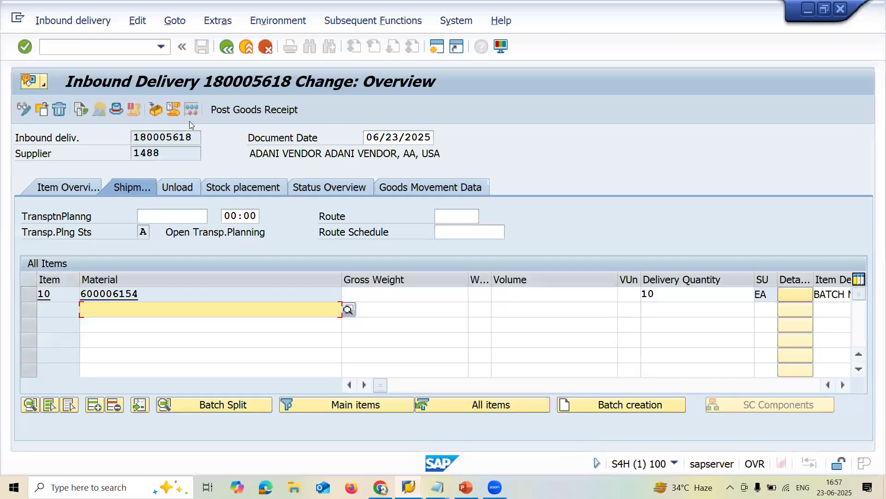
click(258, 109)
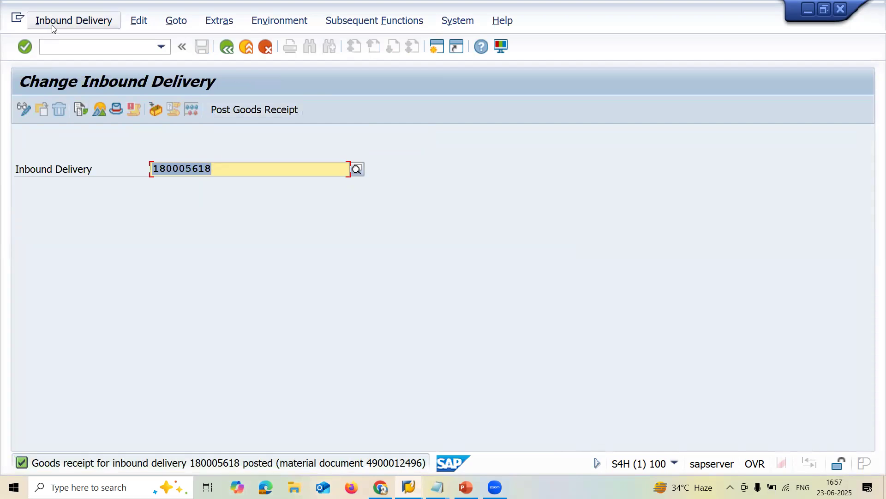
click(61, 50)
text(O)
key(Return)
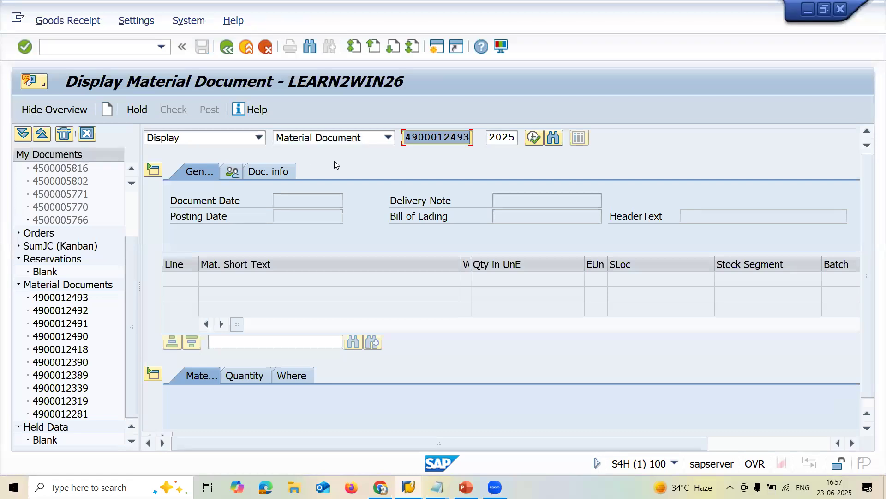
text(4900012496)
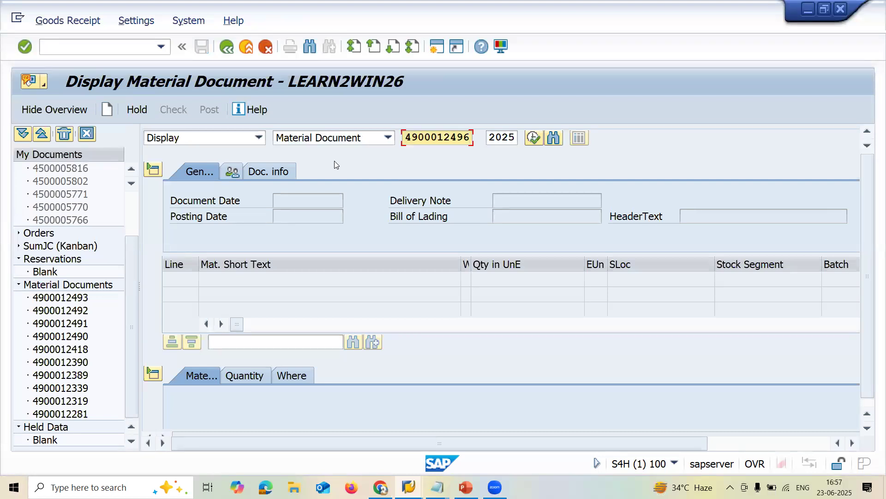
key(Return)
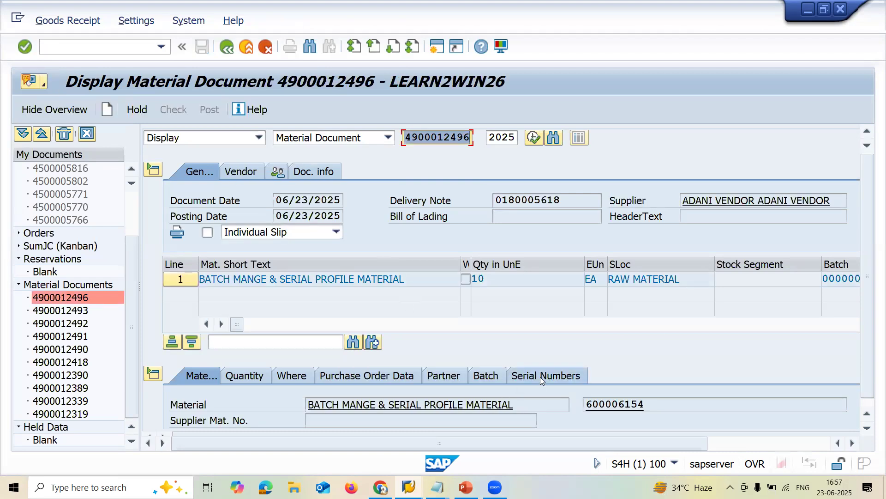
Examine the serial numbers recorded for line 1 of the material document
click(540, 377)
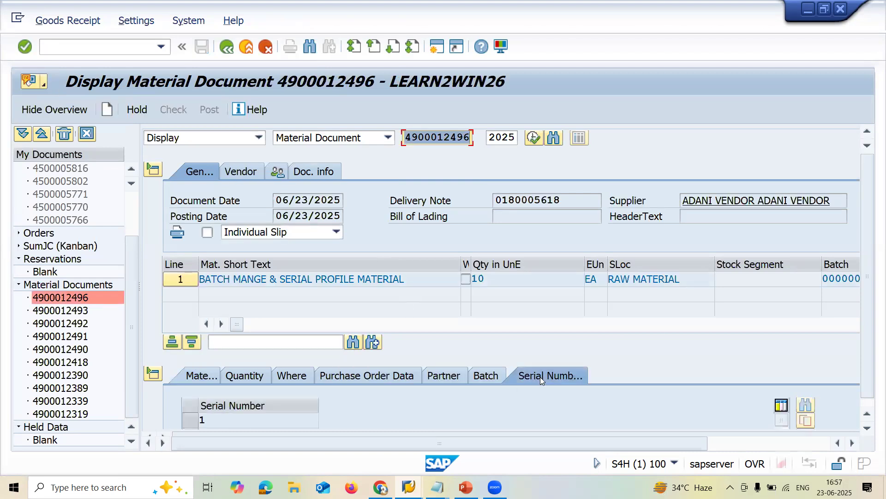
click(814, 442)
scroll(856, 396, down, 3)
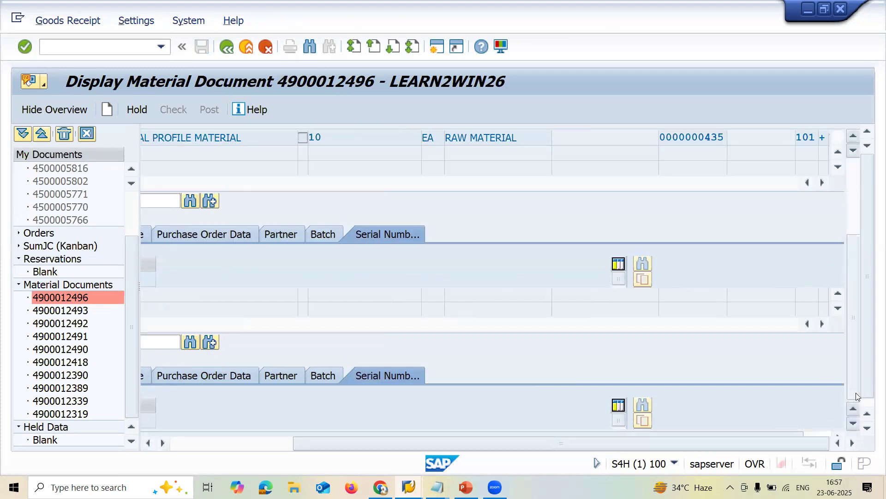
Leave the material document and open incoming invoice entry with /NMIRO for company code GB10
click(198, 442)
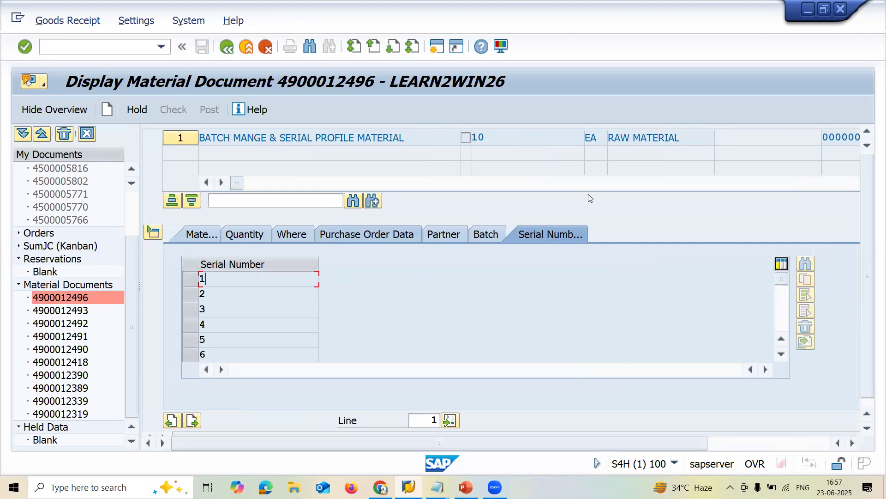
click(753, 443)
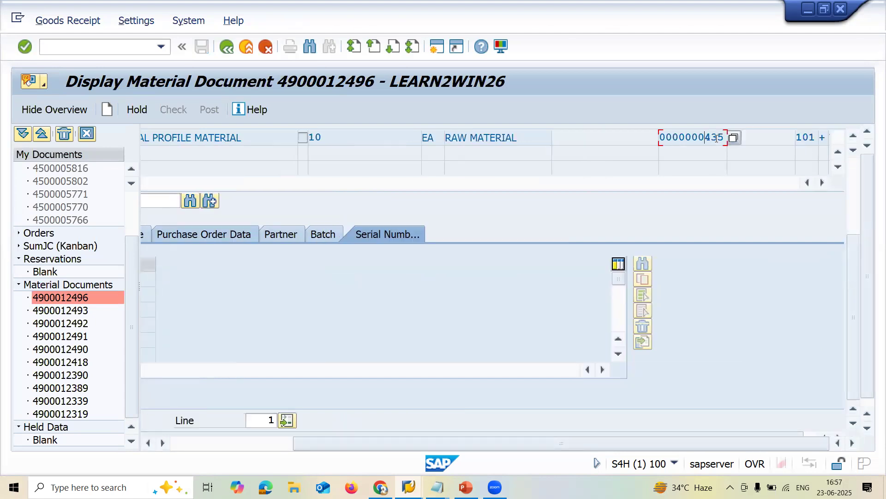
click(71, 47)
key(Return)
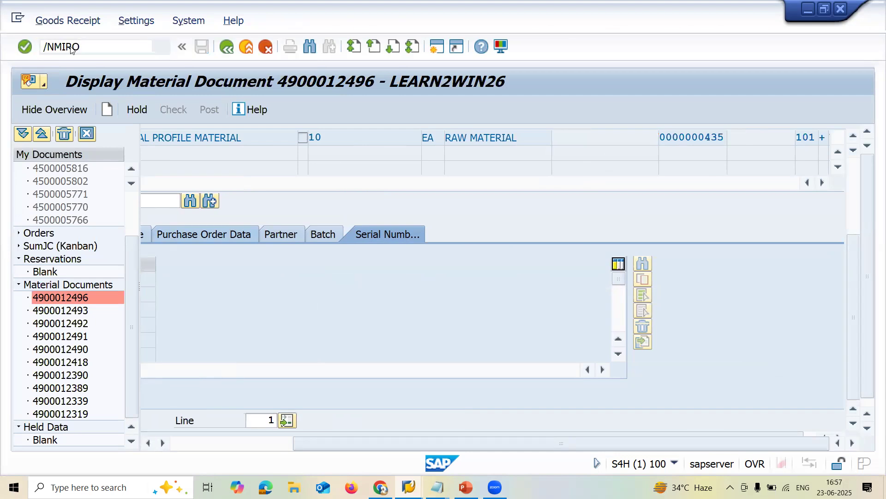
text(GB10)
key(Return)
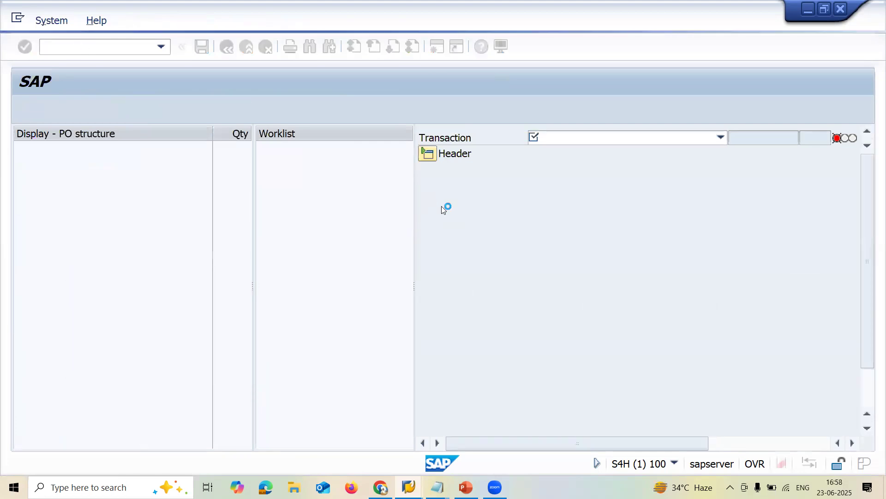
Set the invoice date to 06/21/2025 and turn on automatic tax calculation
click(442, 211)
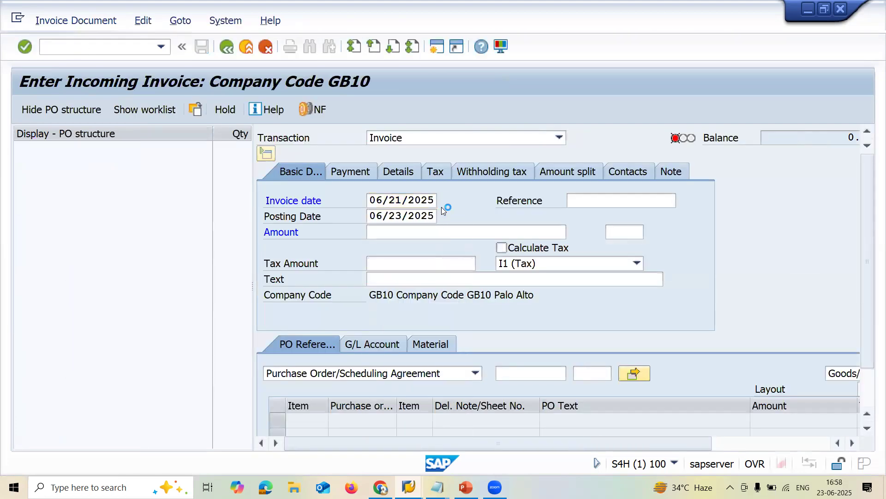
key(Return)
click(522, 247)
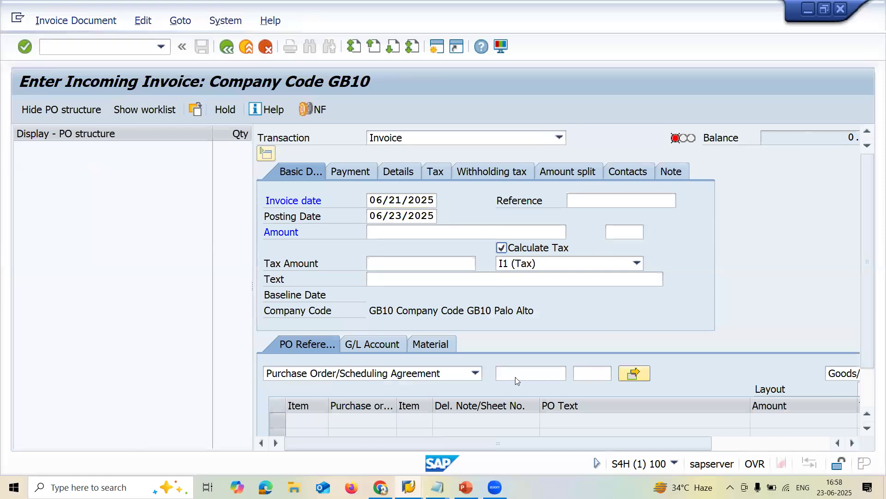
Copy the purchase order number from the untitled Notepad note and load that order's items into the invoice as the PO reference
mouse_move(437, 487)
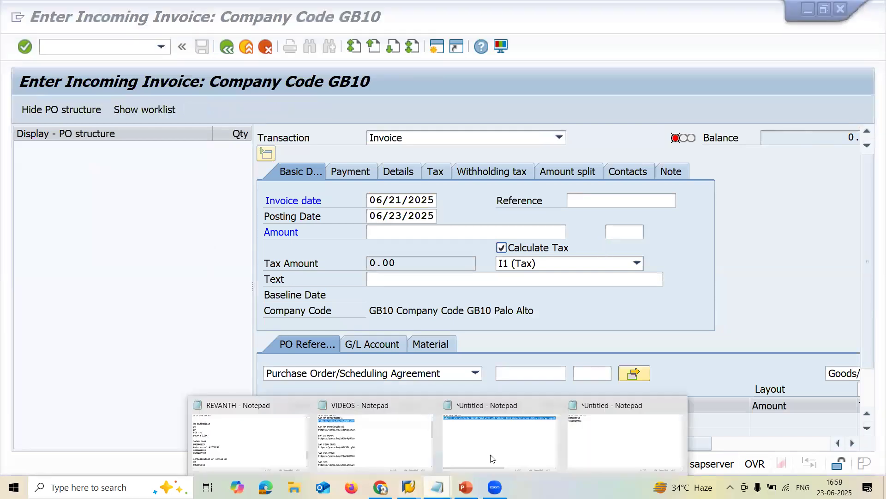
click(596, 432)
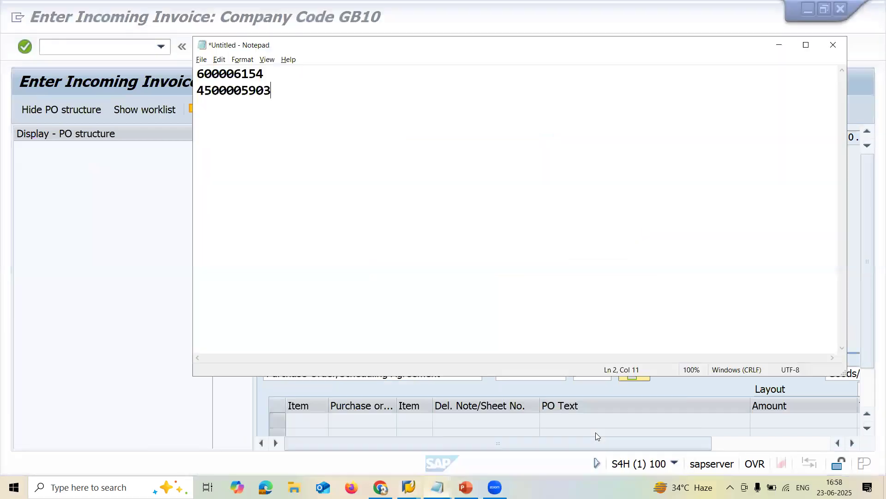
double_click(263, 91)
key(ctrl+c)
key(alt+Tab)
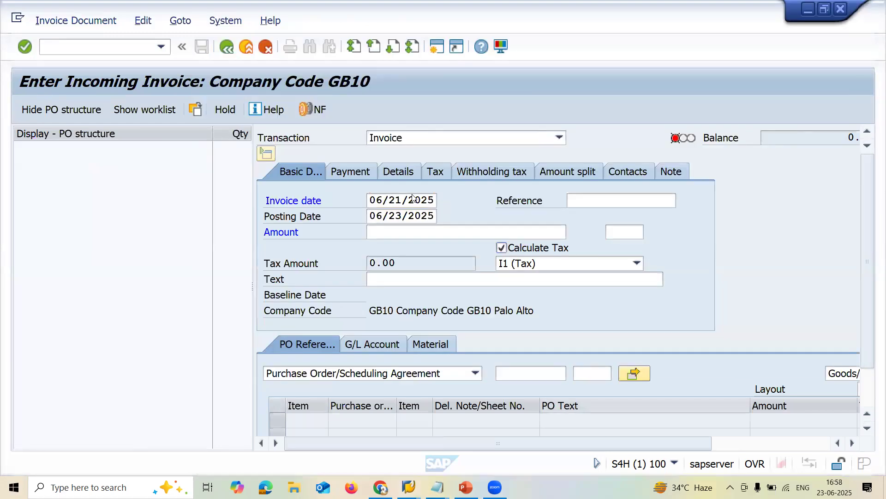
click(520, 373)
key(ctrl+v)
key(Return)
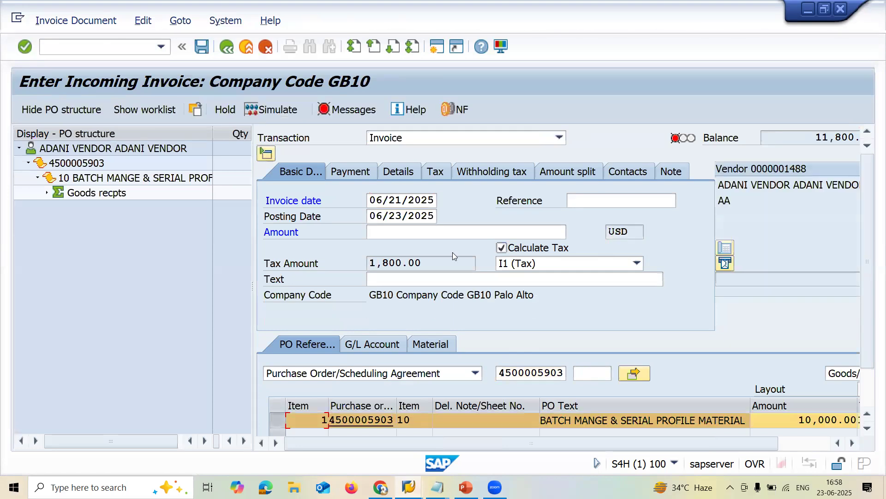
Set the invoice amount to 11800 USD and the payment baseline date to 06/28/2025
click(452, 230)
text(118)
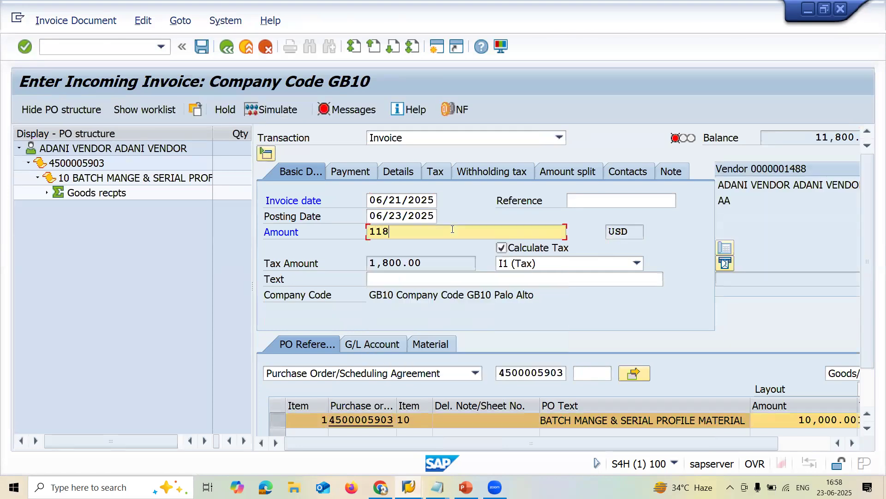
text(00)
key(Return)
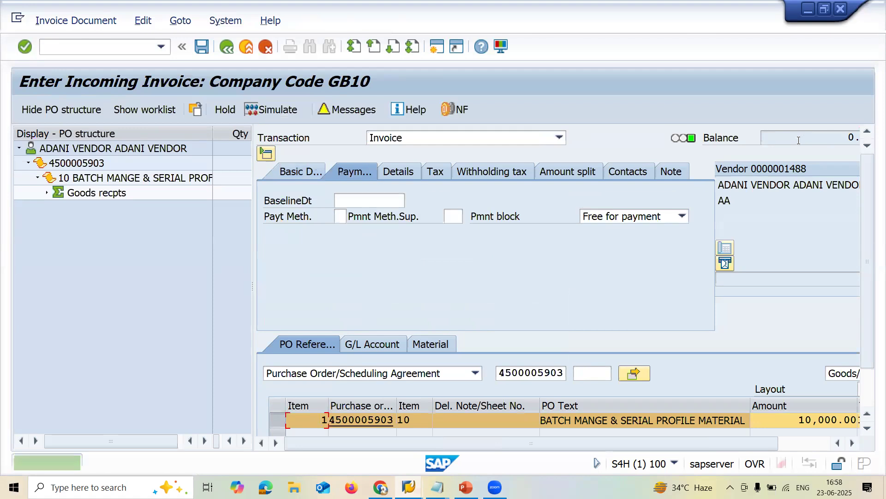
click(348, 207)
click(348, 206)
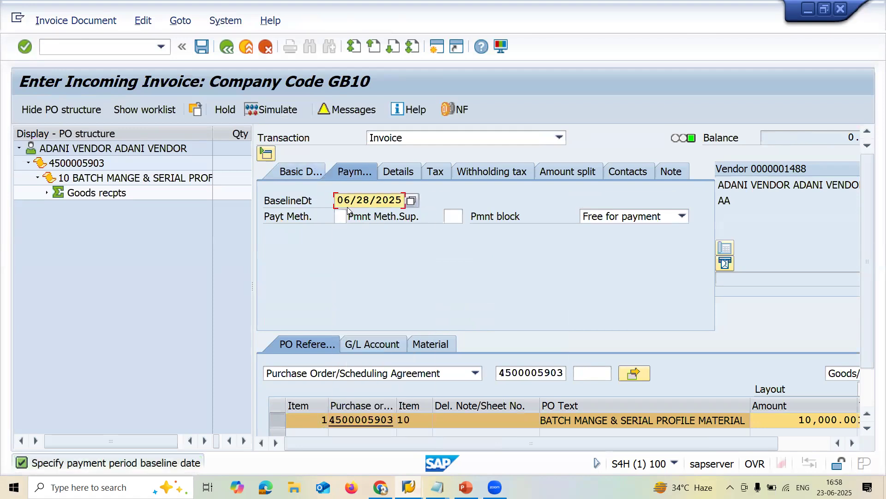